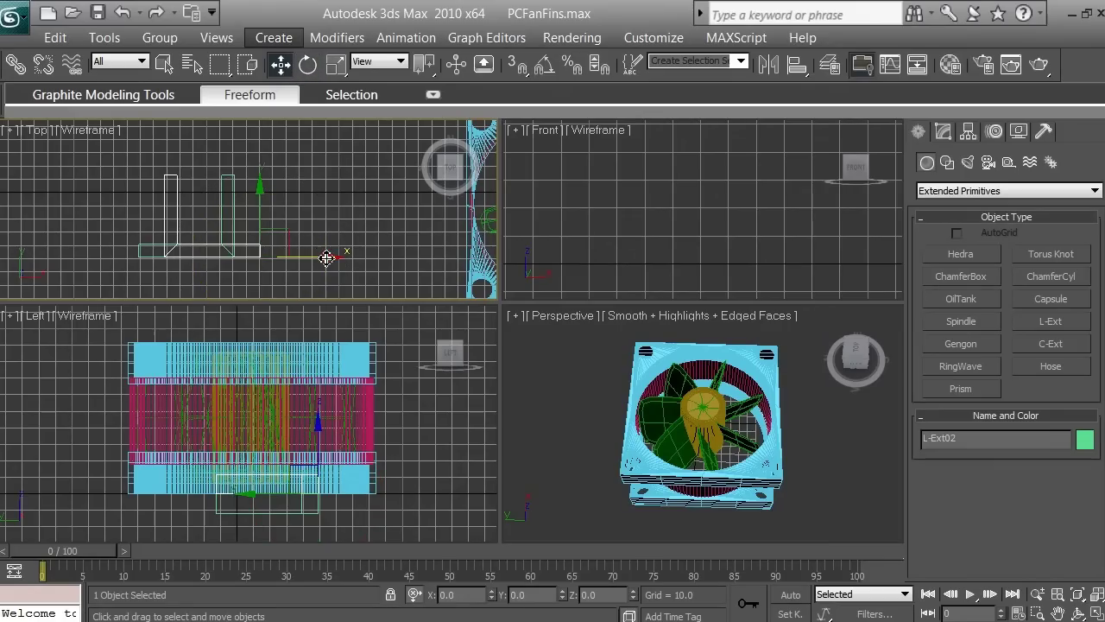
- Move the L-Ext copy clear of the original, rotate it 90 degrees clockwise, and overlap the two uprights to form a Z shape
{"action": "left_click_drag", "start_coordinate": [330, 259], "coordinate": [422, 264]}
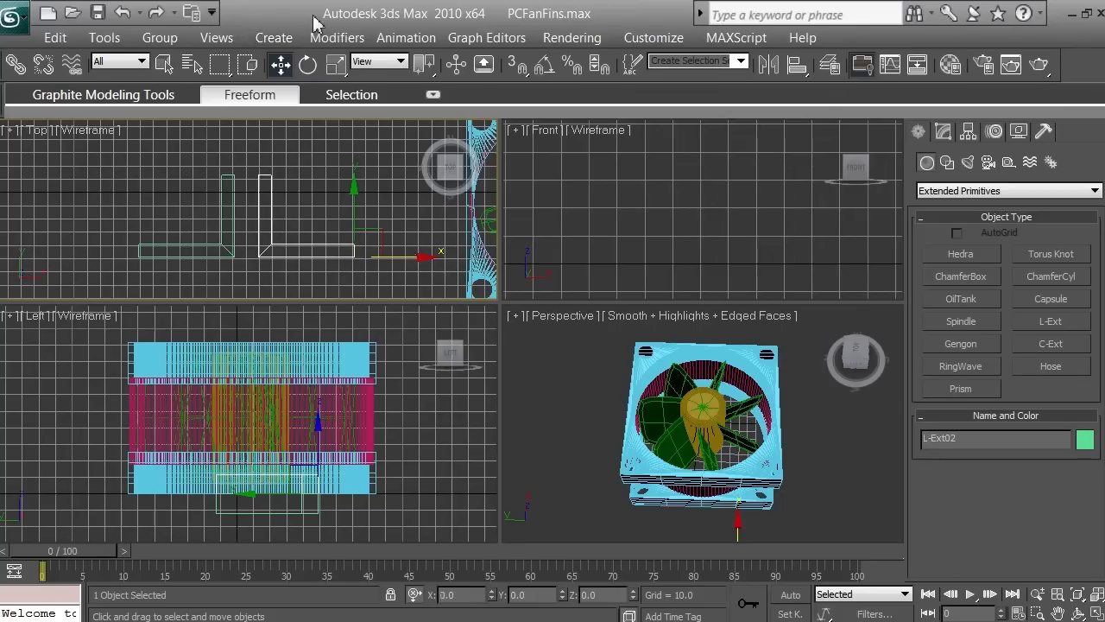
{"action": "left_click", "coordinate": [308, 65]}
{"action": "left_click_drag", "start_coordinate": [391, 207], "coordinate": [494, 369]}
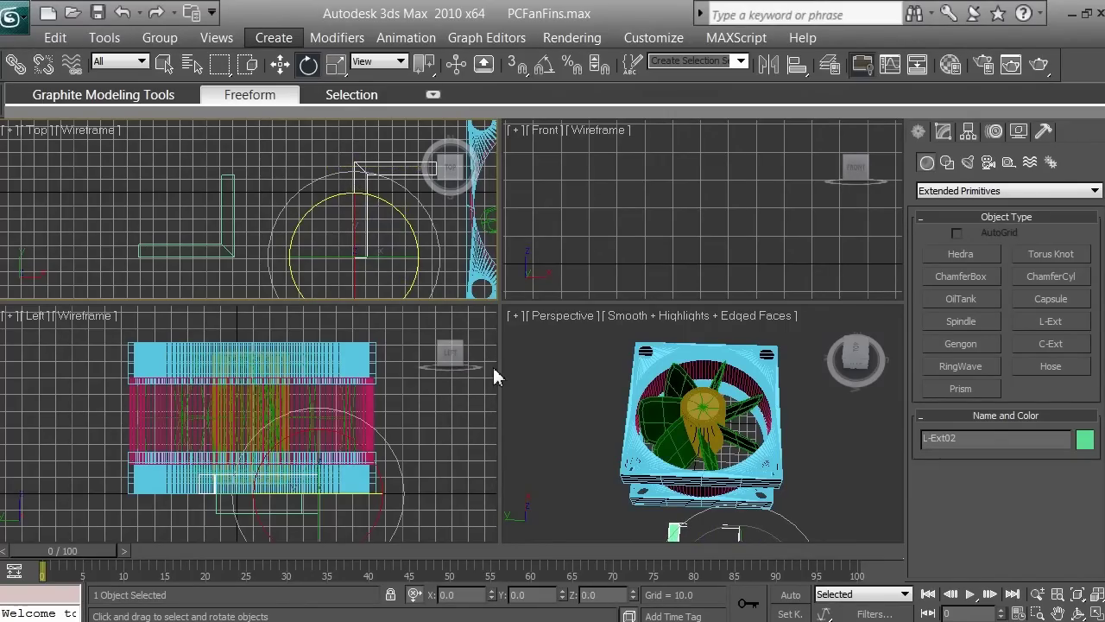
{"action": "left_click", "coordinate": [282, 71]}
{"action": "left_click_drag", "start_coordinate": [420, 256], "coordinate": [290, 250]}
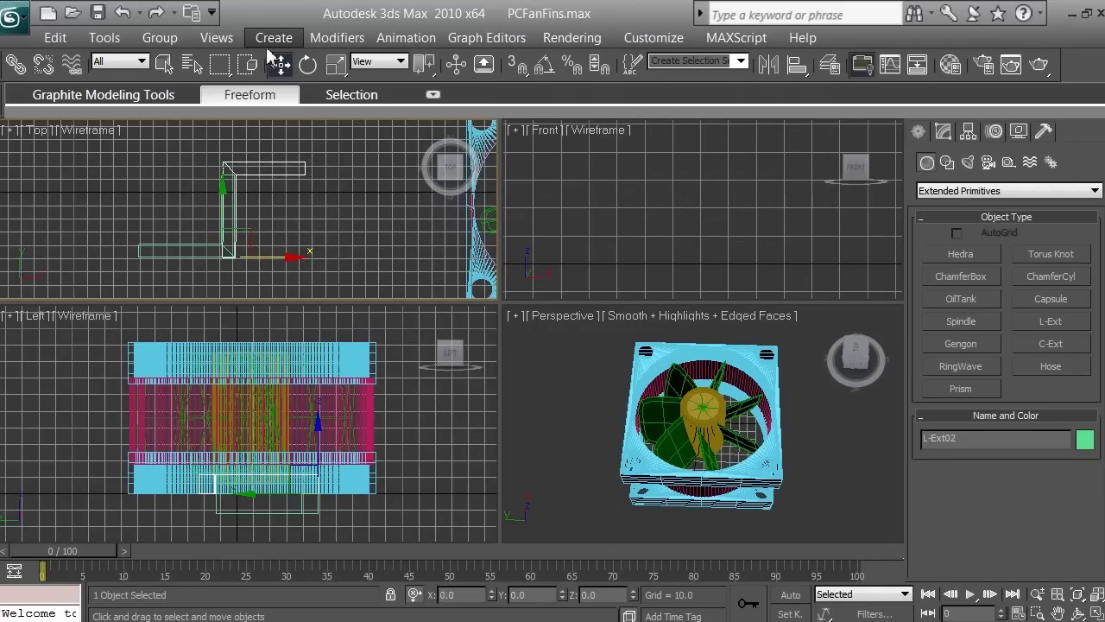
- Try fine-tuning the rotation of the upper L-Ext in the Top view
{"action": "left_click", "coordinate": [308, 64]}
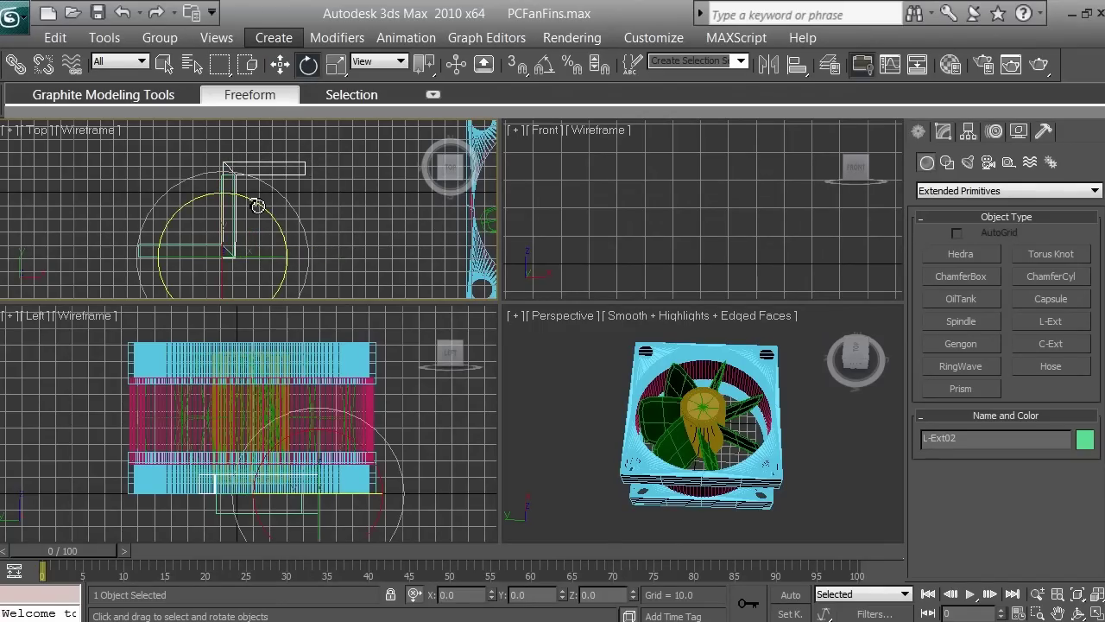
{"action": "left_click_drag", "start_coordinate": [257, 206], "coordinate": [254, 204]}
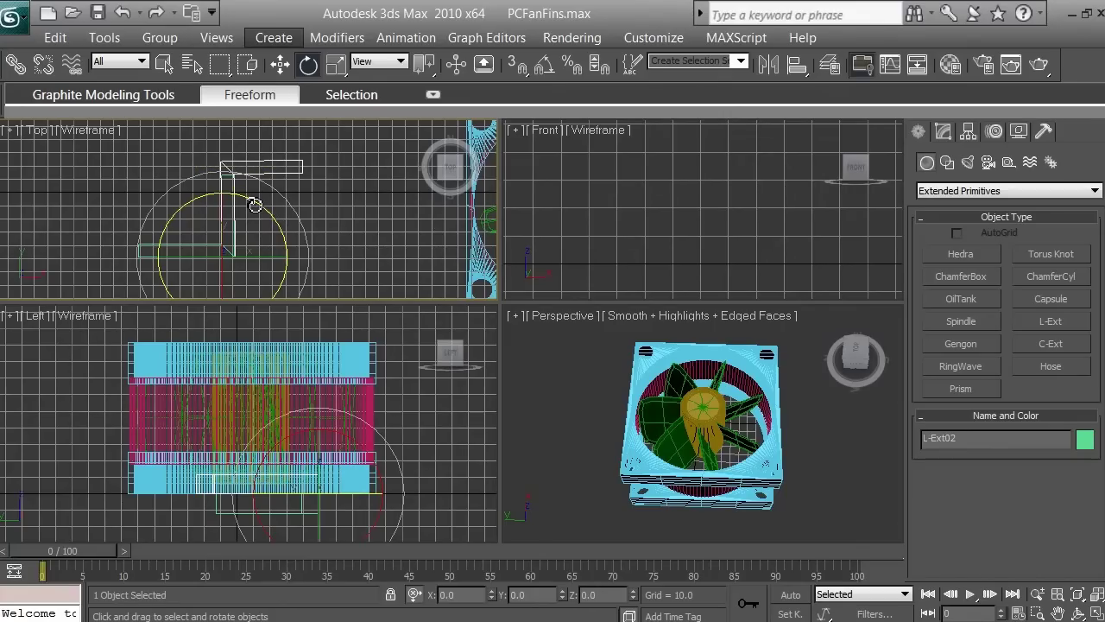
{"action": "left_click_drag", "start_coordinate": [256, 204], "coordinate": [256, 203]}
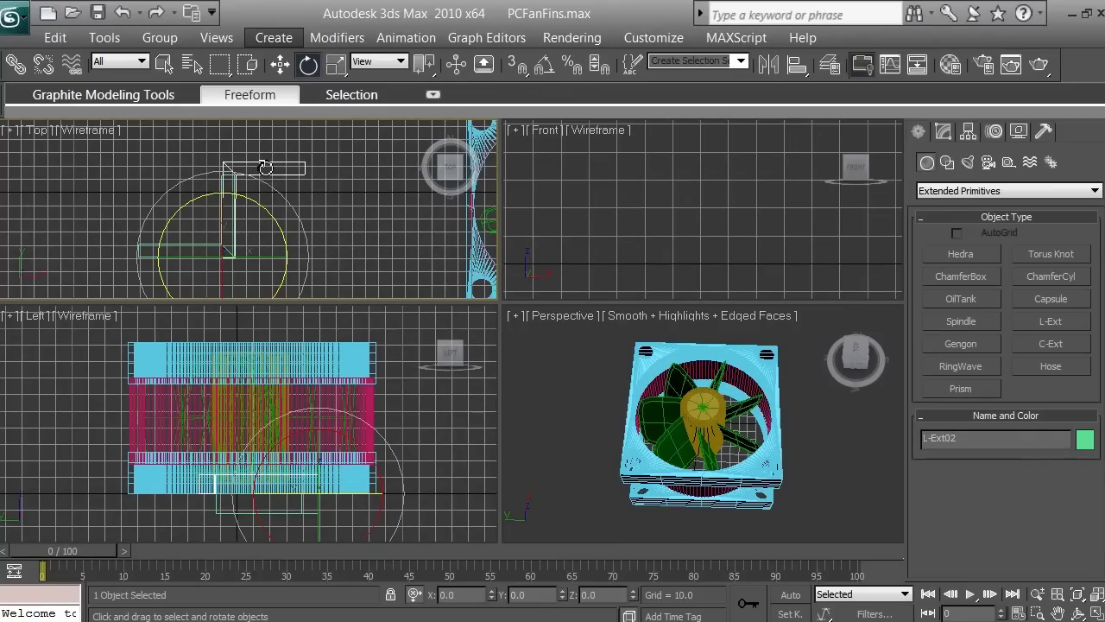
- Link the upper L-Ext to the lower one as its parent and nudge it along X to line up the uprights
{"action": "left_click", "coordinate": [17, 65]}
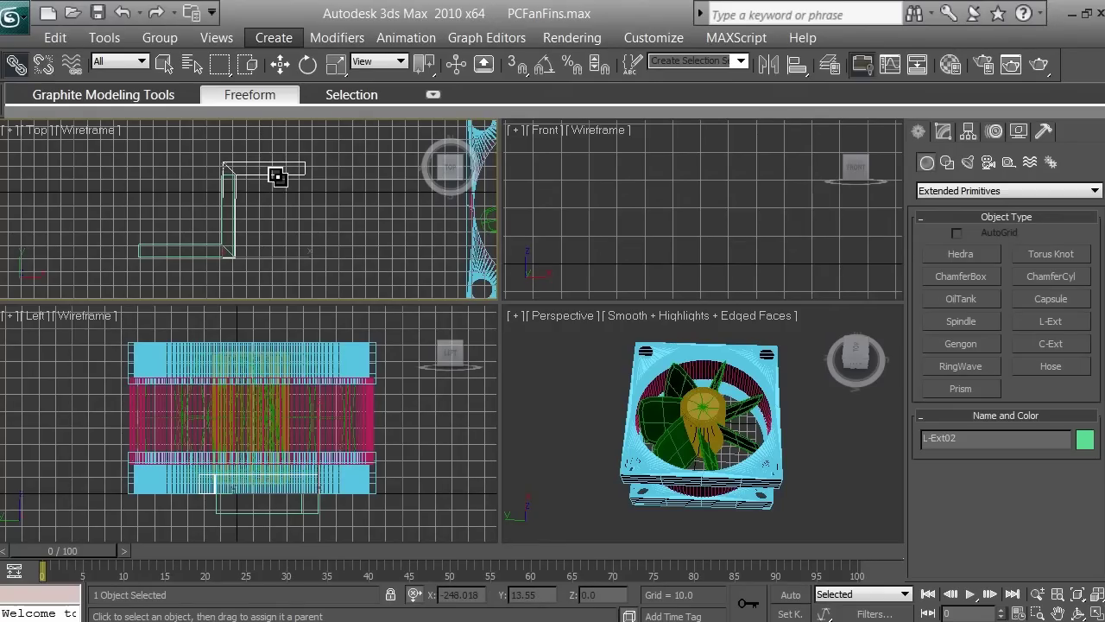
{"action": "left_click_drag", "start_coordinate": [244, 220], "coordinate": [174, 247]}
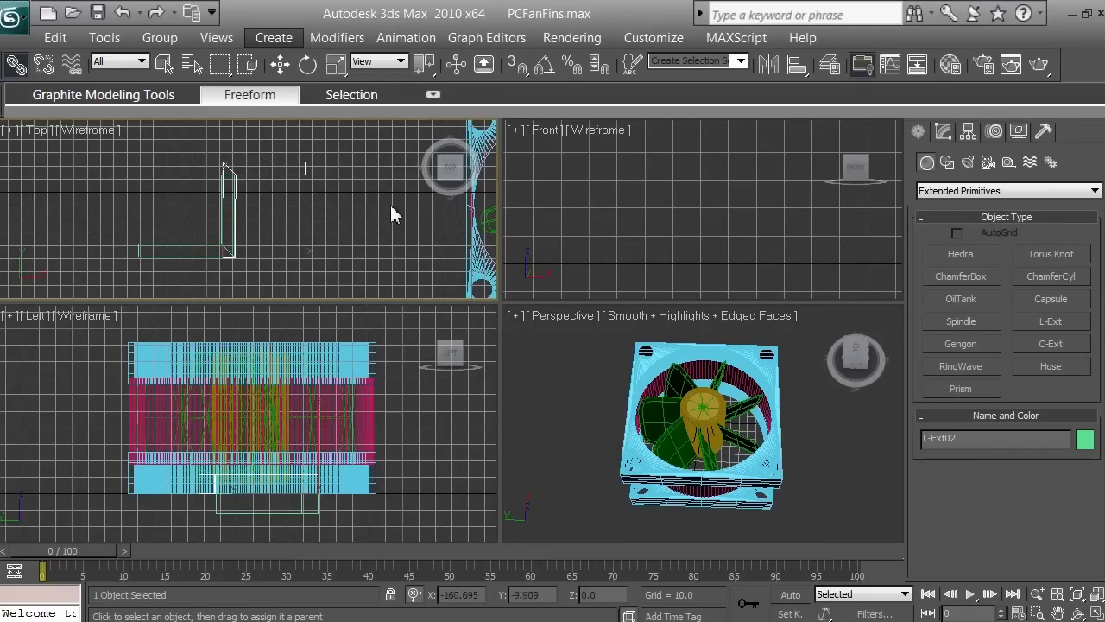
{"action": "left_click", "coordinate": [280, 66]}
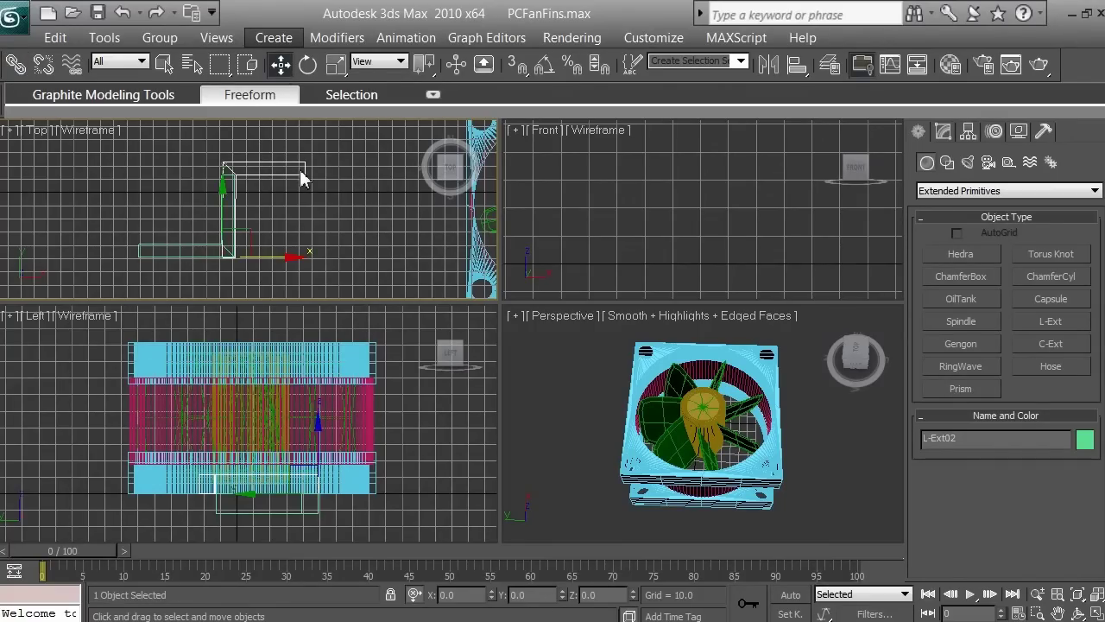
{"action": "mouse_move", "coordinate": [294, 259]}
{"action": "left_mouse_down"}
{"action": "mouse_move", "coordinate": [317, 259]}
{"action": "mouse_move", "coordinate": [286, 262]}
{"action": "left_mouse_up"}
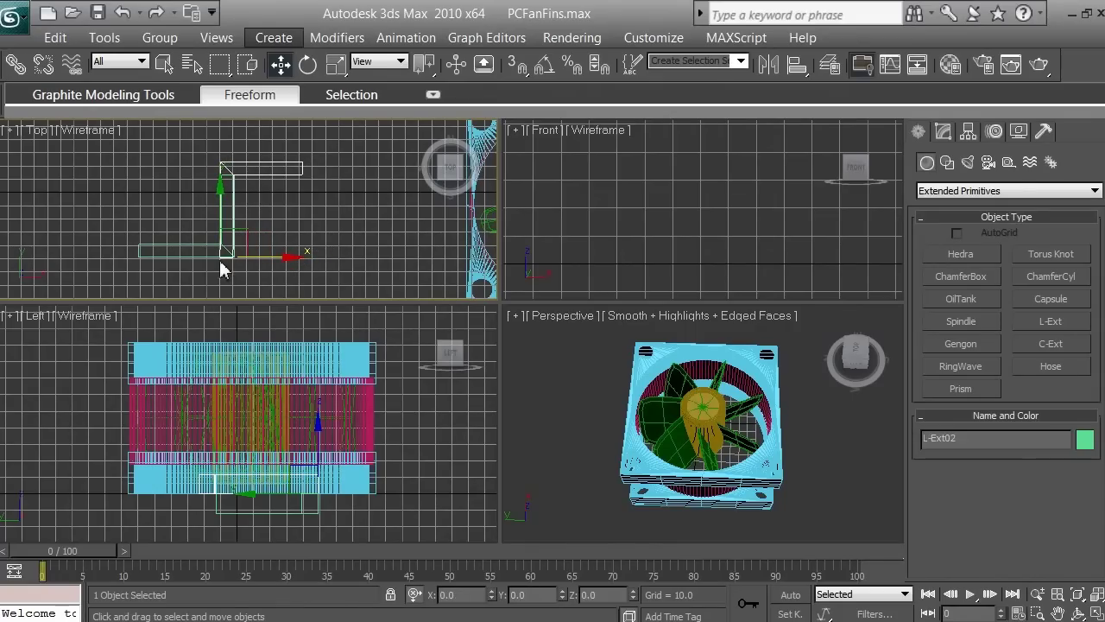
- Shift the parent L-Ext slightly along X with its linked child, and fine-tune the child's X alignment
{"action": "left_click", "coordinate": [180, 248]}
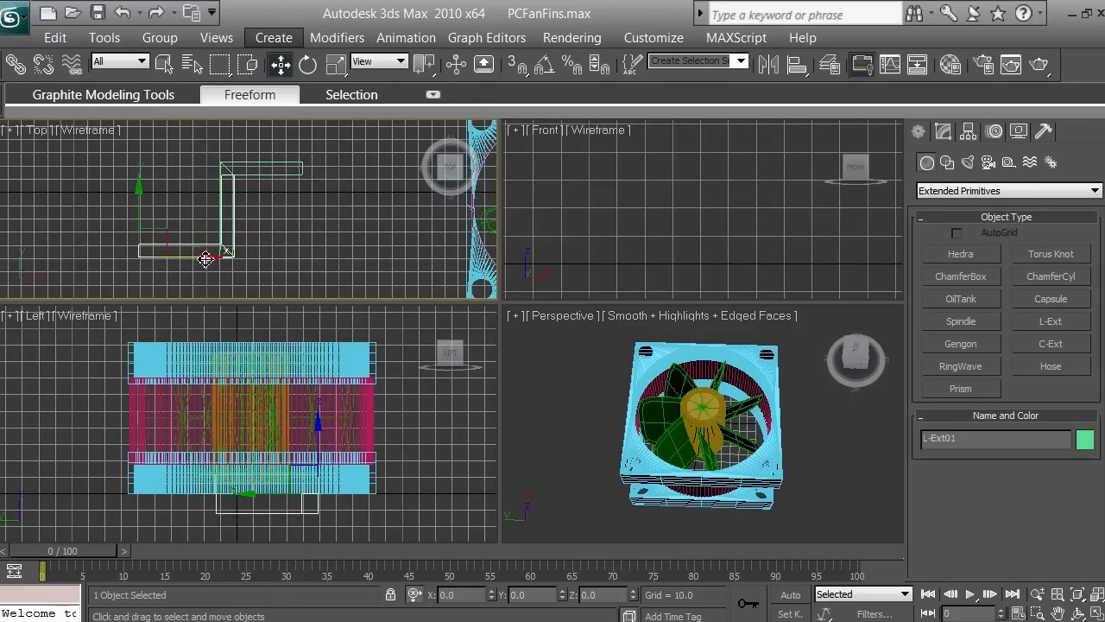
{"action": "left_click_drag", "start_coordinate": [213, 254], "coordinate": [229, 271]}
{"action": "left_click", "coordinate": [278, 179]}
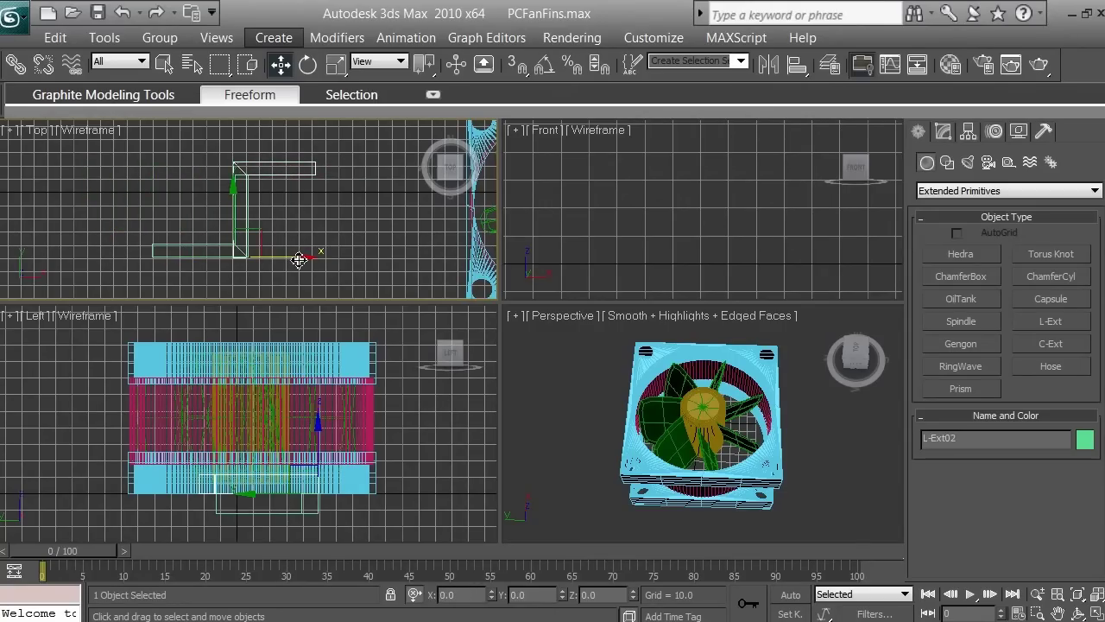
{"action": "left_click_drag", "start_coordinate": [296, 260], "coordinate": [298, 260]}
- Move the parent L-Ext with its linked child along X until the pair lies over the fan
{"action": "left_click", "coordinate": [201, 250]}
{"action": "left_click_drag", "start_coordinate": [222, 259], "coordinate": [341, 258]}
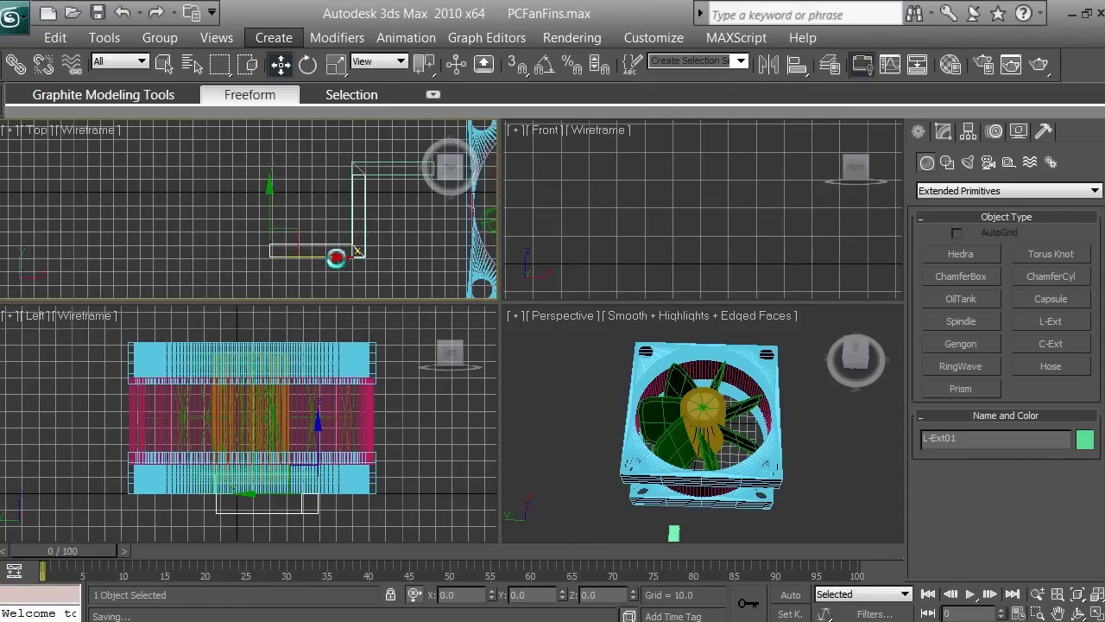
{"action": "left_click", "coordinate": [1036, 594]}
{"action": "left_click_drag", "start_coordinate": [439, 242], "coordinate": [424, 281]}
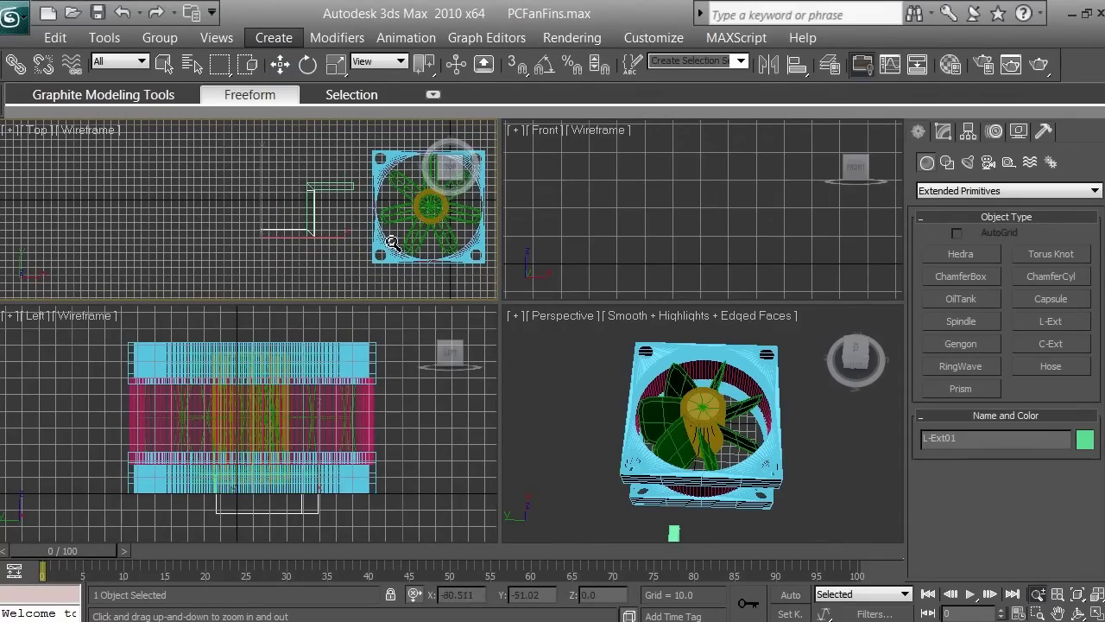
{"action": "key", "text": "w"}
{"action": "left_click_drag", "start_coordinate": [337, 238], "coordinate": [467, 252]}
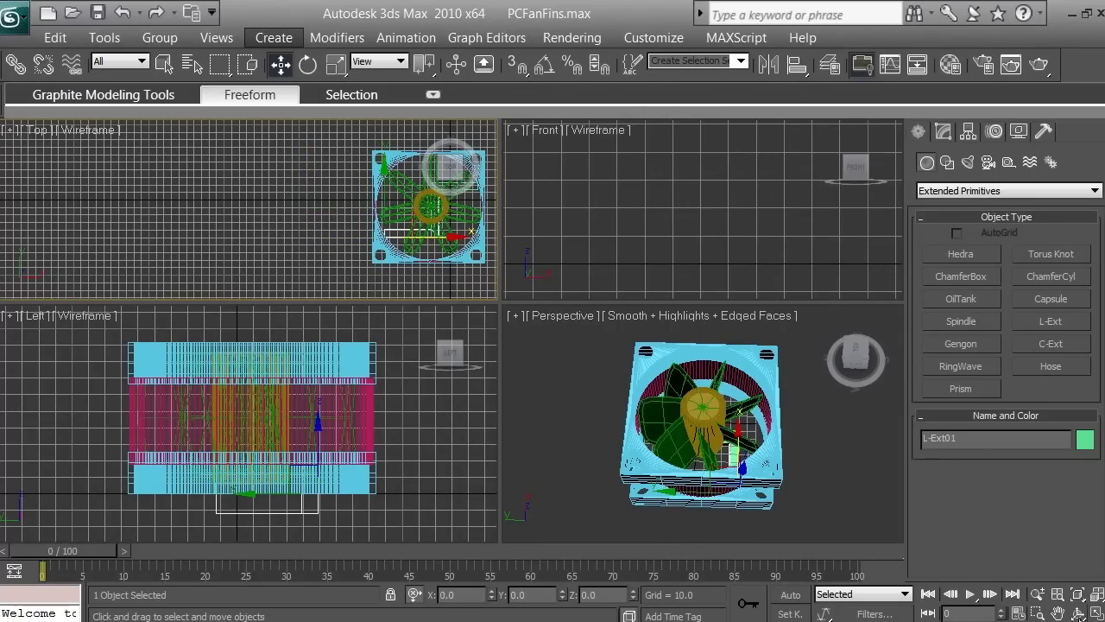
- Scale the linked L-Ext pair up uniformly to about 111% in the Top view
{"action": "left_click", "coordinate": [1079, 597]}
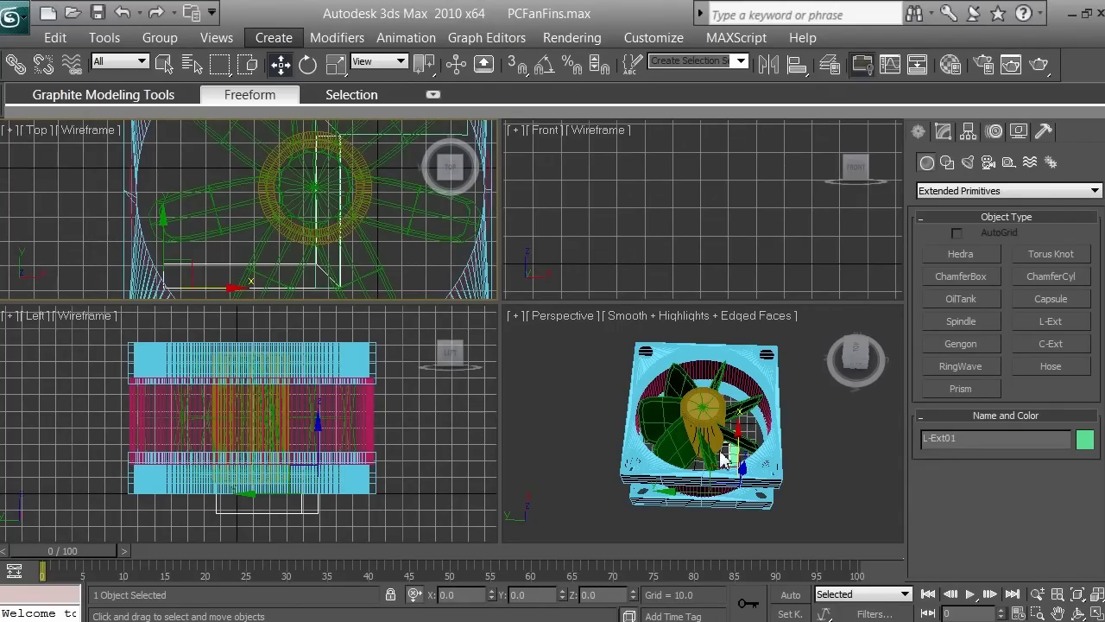
{"action": "left_click", "coordinate": [1038, 595]}
{"action": "left_click_drag", "start_coordinate": [303, 181], "coordinate": [304, 226]}
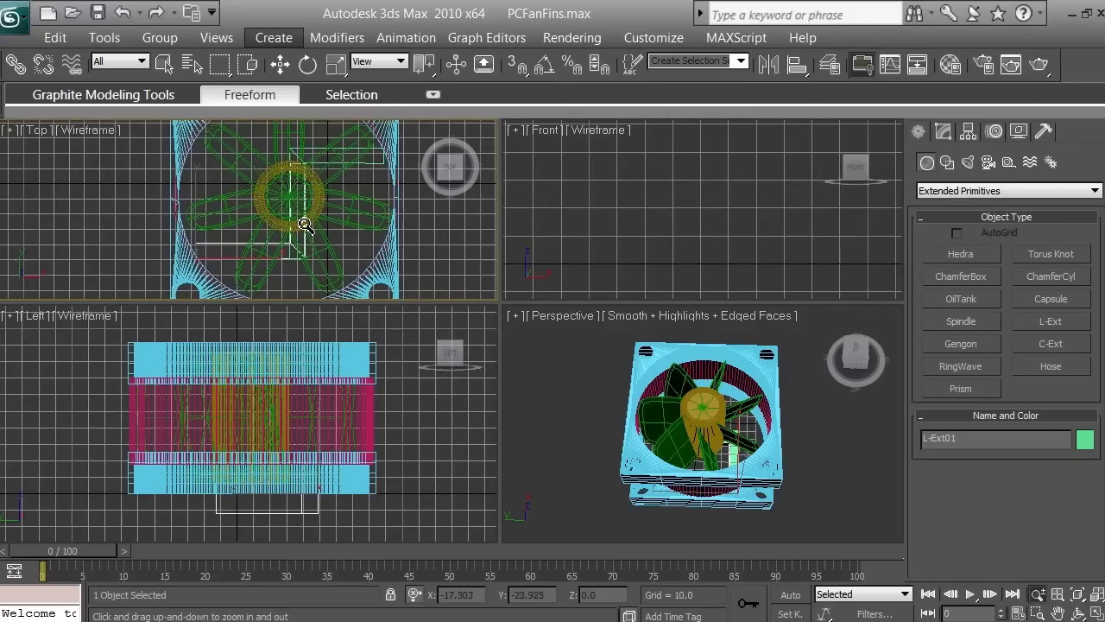
{"action": "left_click", "coordinate": [333, 69]}
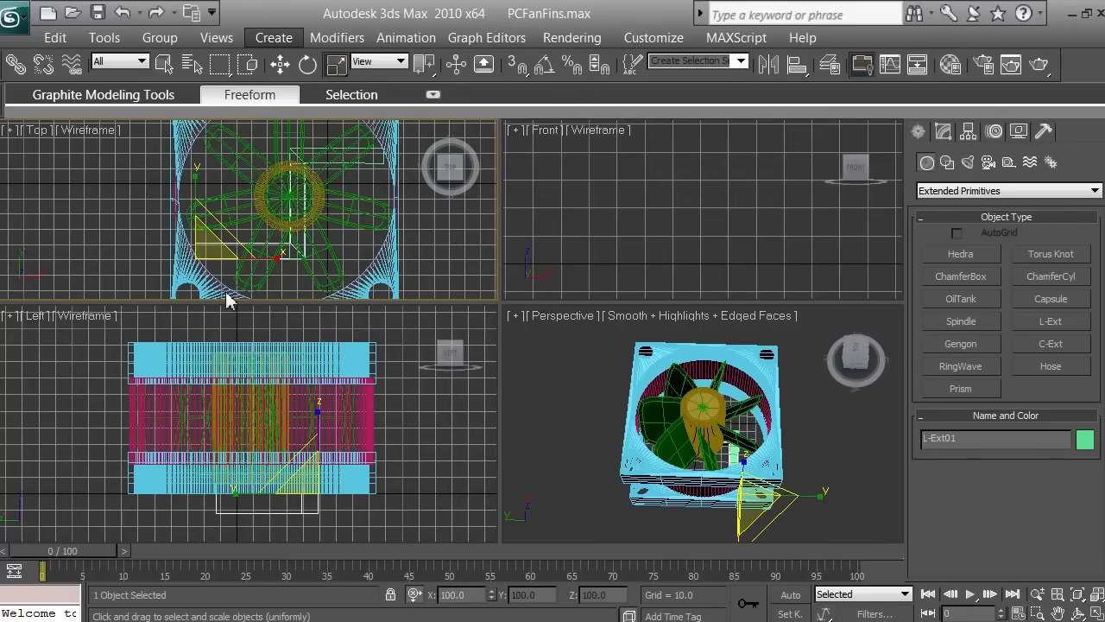
{"action": "left_click_drag", "start_coordinate": [210, 247], "coordinate": [222, 237]}
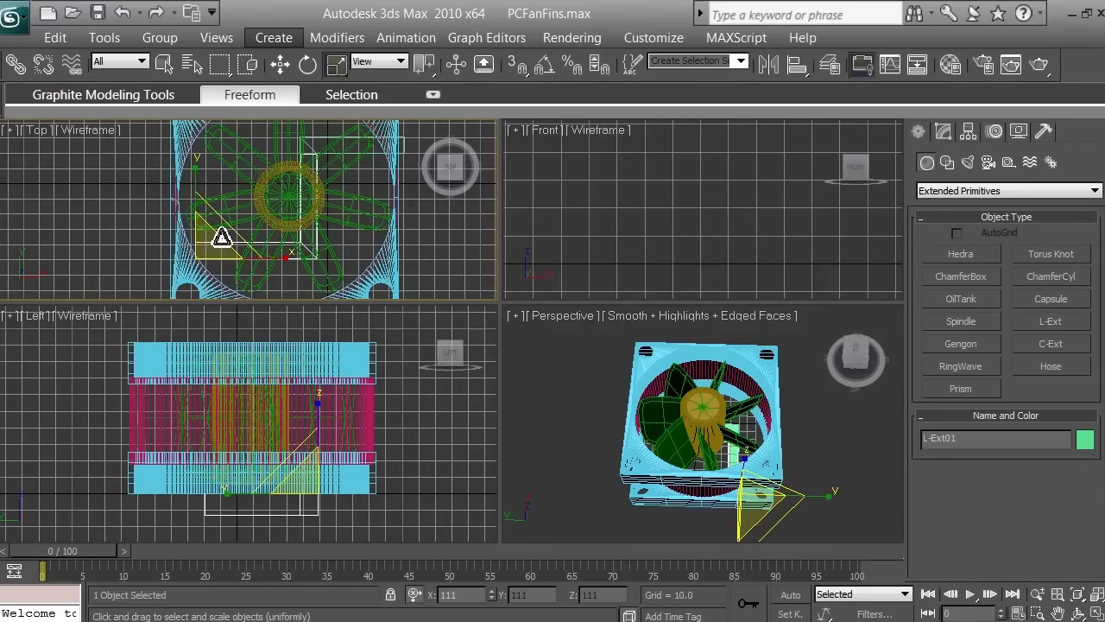
{"action": "right_click", "coordinate": [221, 237]}
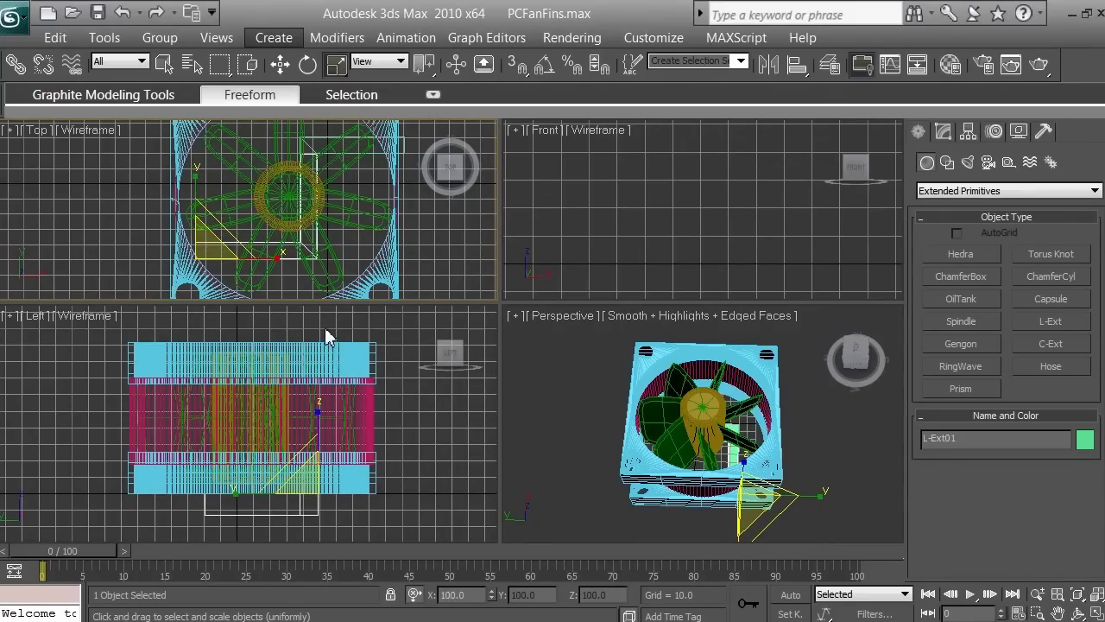
- Move the L-Ext pair about 9 units in negative X to center its uprights on the fan hub
{"action": "left_click", "coordinate": [284, 68]}
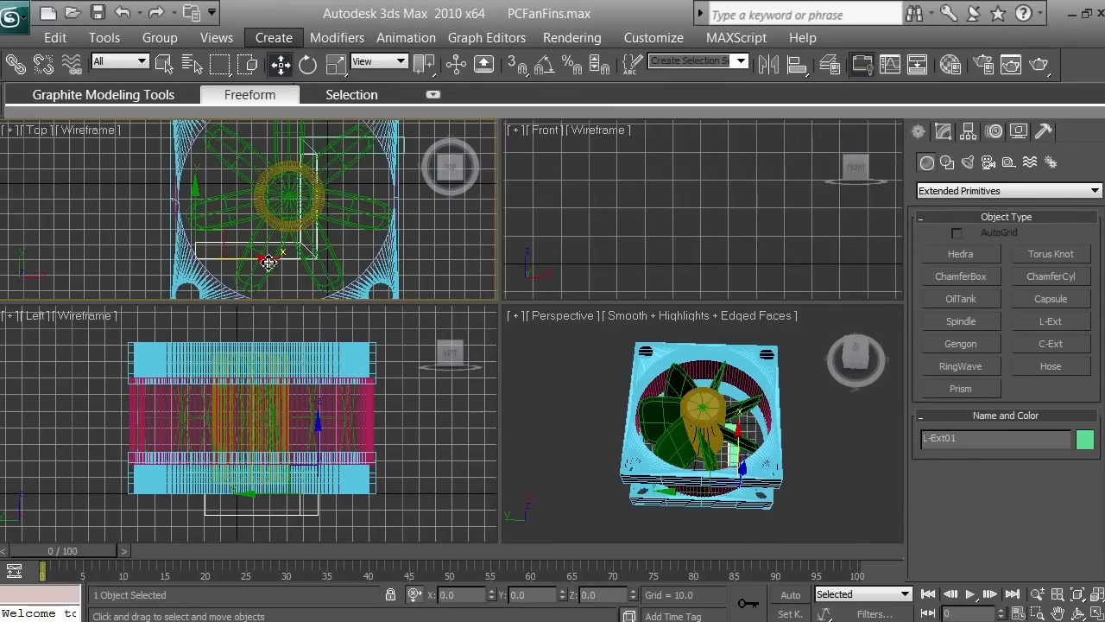
{"action": "left_click_drag", "start_coordinate": [266, 262], "coordinate": [255, 262]}
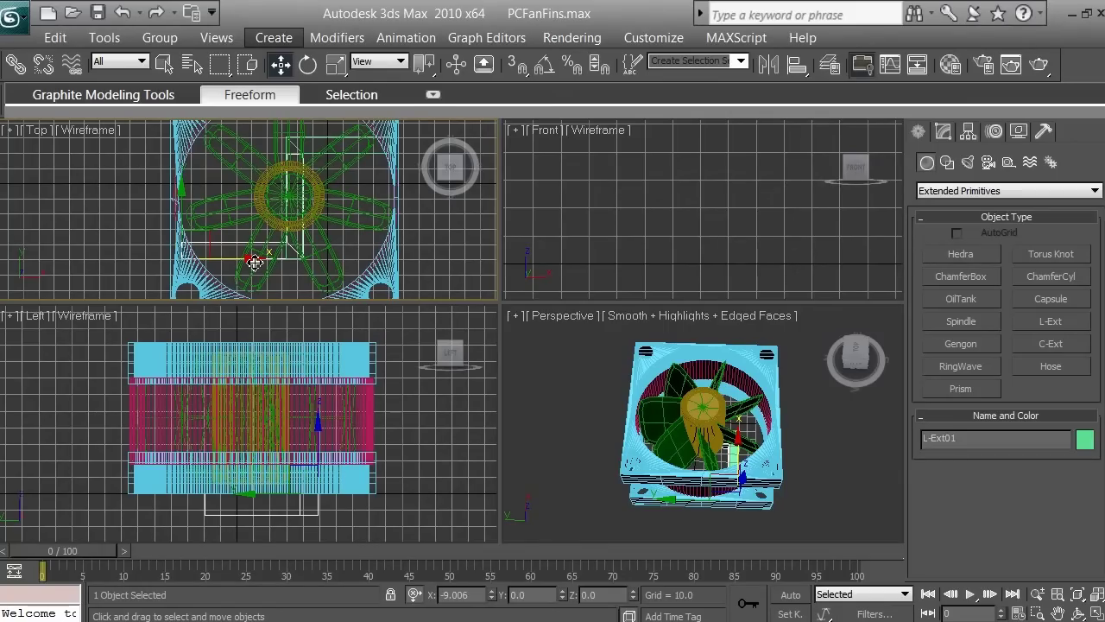
{"action": "left_click_drag", "start_coordinate": [255, 263], "coordinate": [253, 264]}
- Fine-tune the L-Ext pair's uniform scale to span the fan frame and recenter it on the hub along X
{"action": "left_click", "coordinate": [335, 67]}
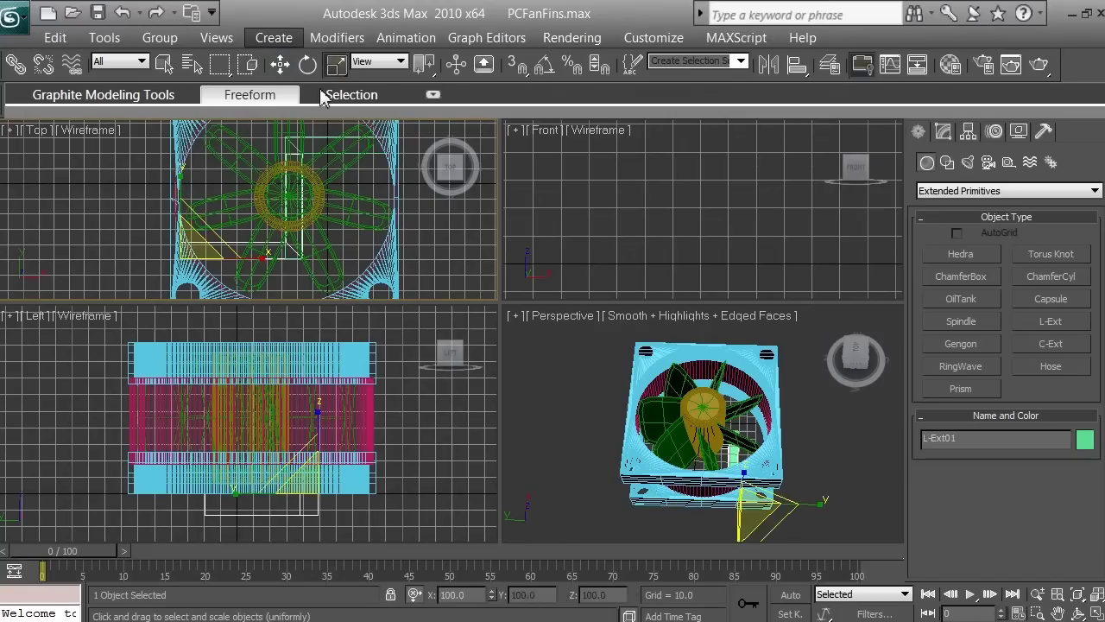
{"action": "left_click_drag", "start_coordinate": [193, 247], "coordinate": [193, 240]}
{"action": "right_click", "coordinate": [194, 240]}
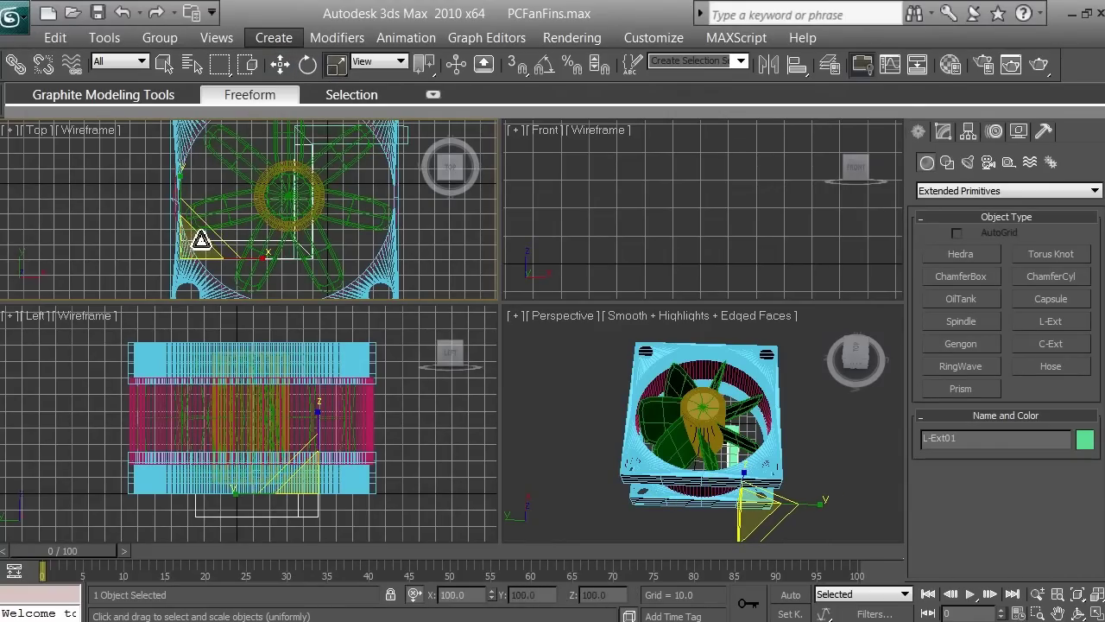
{"action": "left_click", "coordinate": [282, 70]}
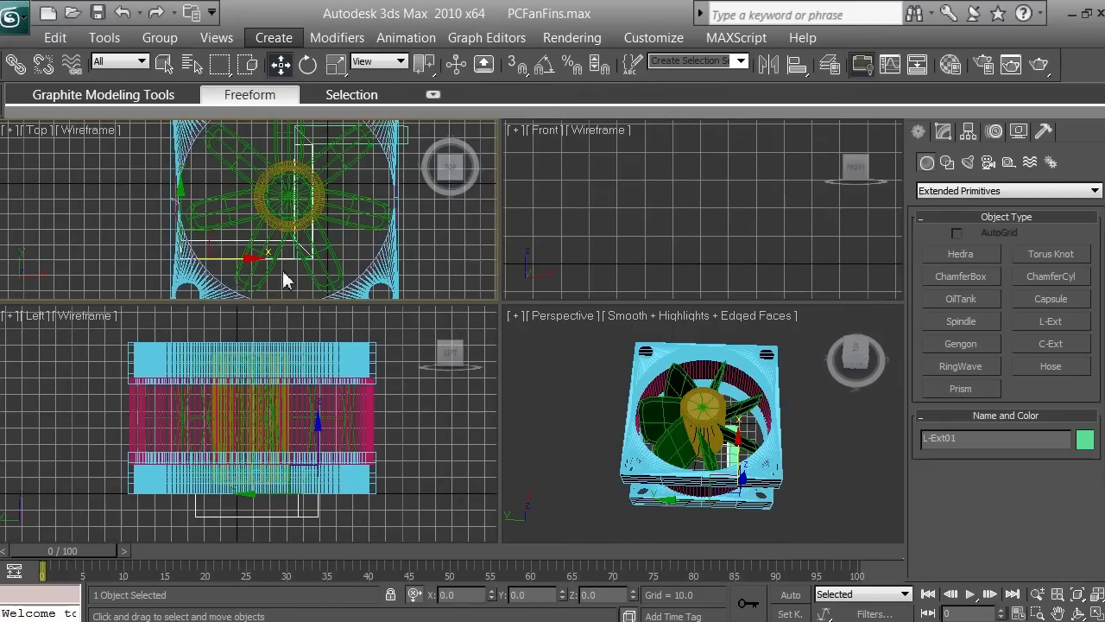
{"action": "mouse_move", "coordinate": [261, 259]}
{"action": "left_mouse_down"}
{"action": "mouse_move", "coordinate": [192, 247]}
{"action": "mouse_move", "coordinate": [246, 259]}
{"action": "left_mouse_up"}
{"action": "left_click", "coordinate": [336, 64]}
{"action": "left_click", "coordinate": [280, 64]}
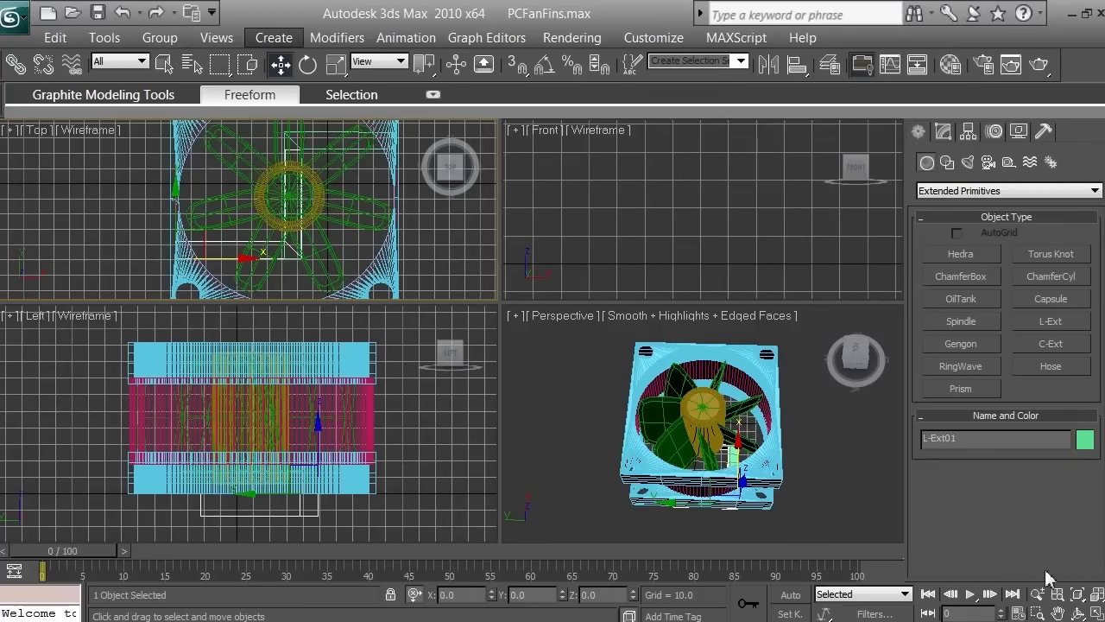
{"action": "right_click", "coordinate": [602, 390]}
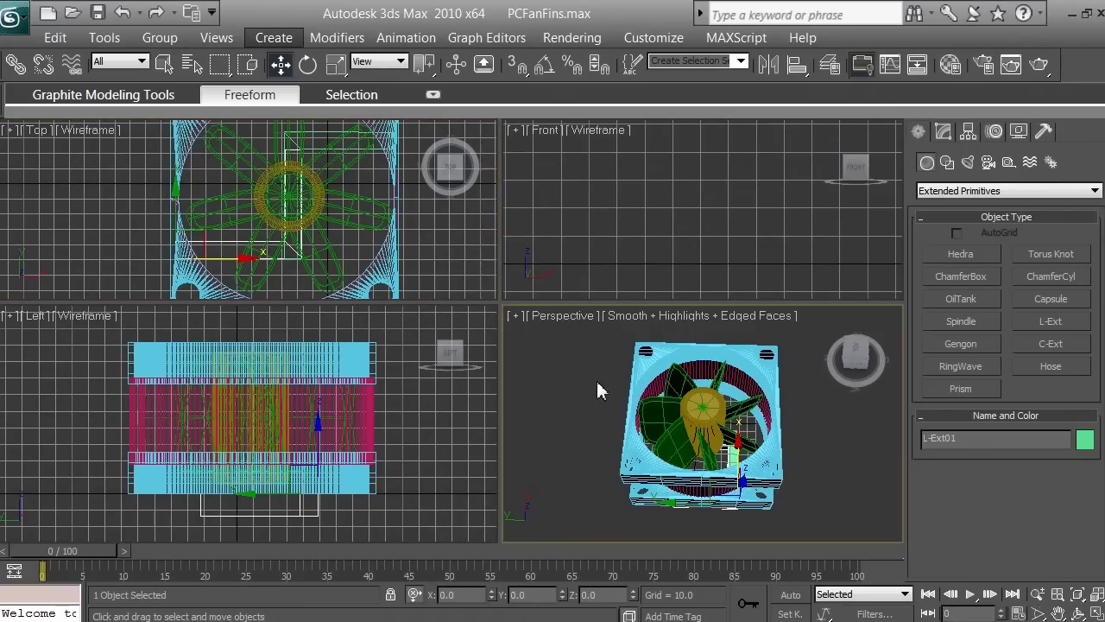
{"action": "left_click", "coordinate": [1078, 615]}
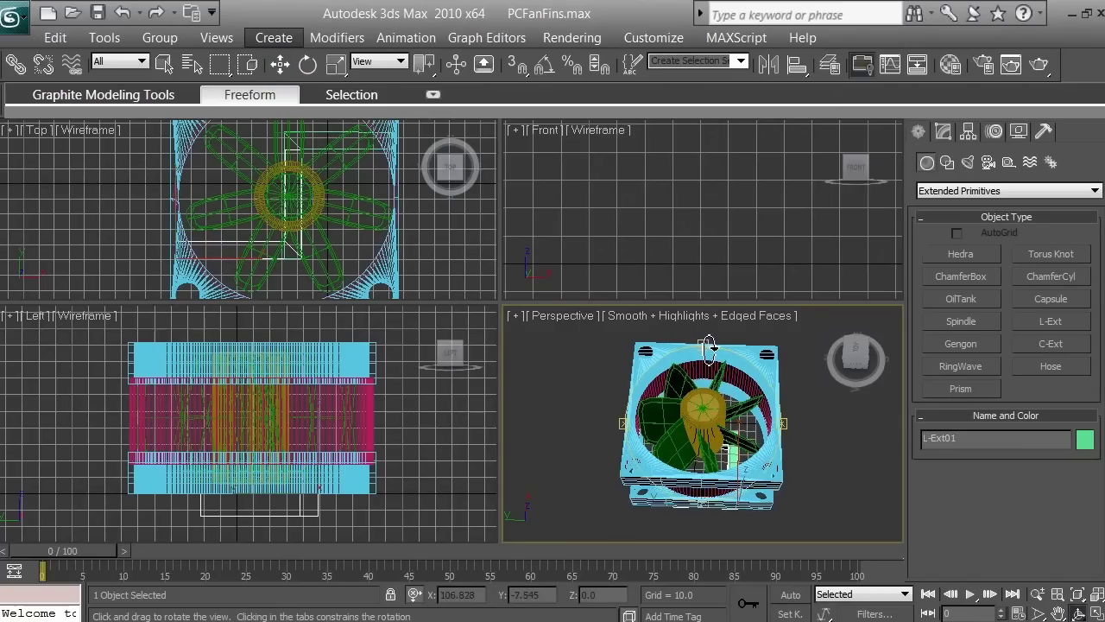
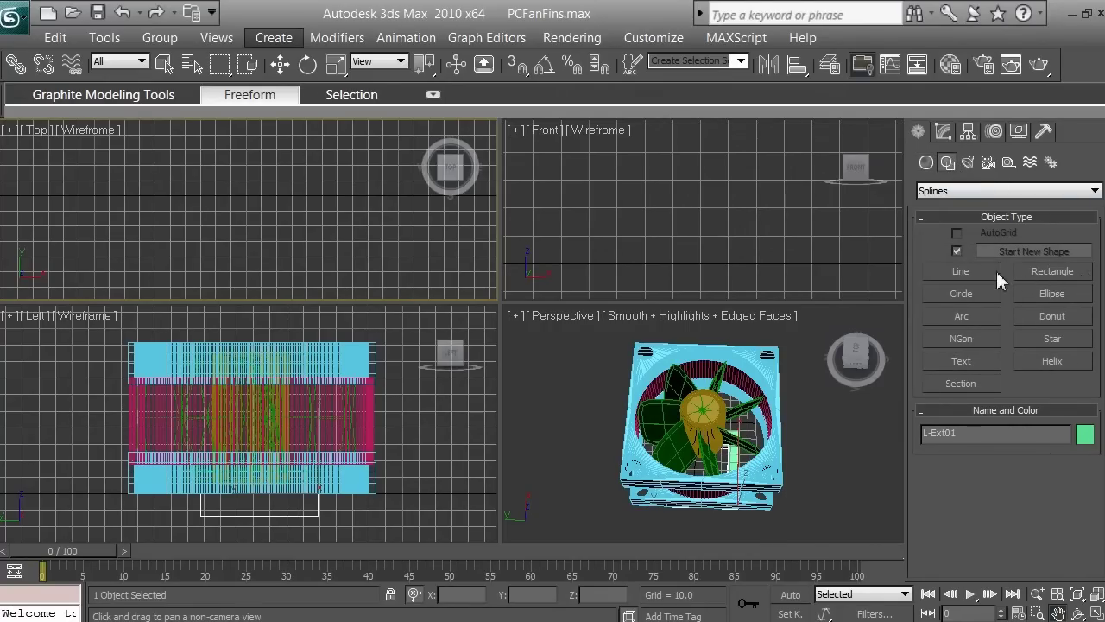
- Try drawing an open zigzag Line spline with seven corner vertices in an empty area of the Top view, and undo it
{"action": "left_click", "coordinate": [967, 272]}
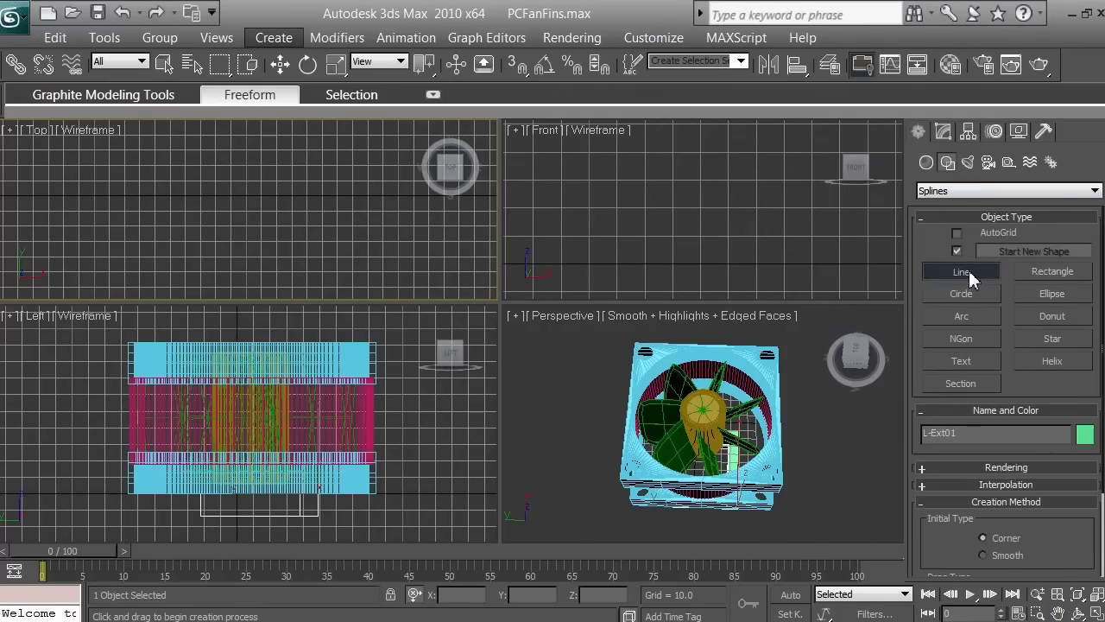
{"action": "left_click", "coordinate": [78, 214]}
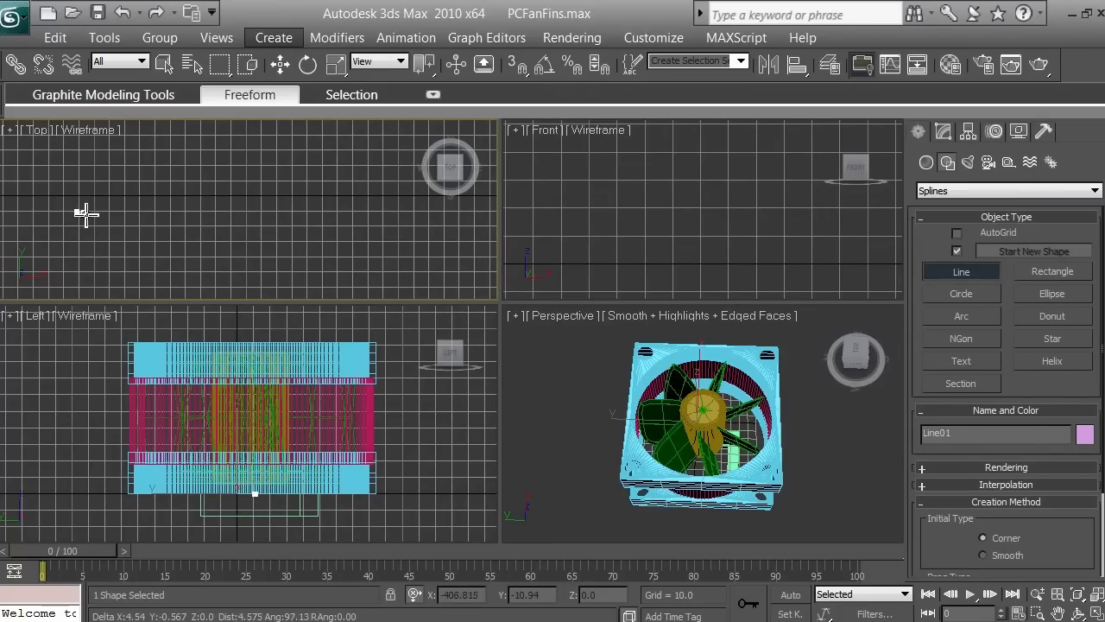
{"action": "left_click", "coordinate": [277, 213]}
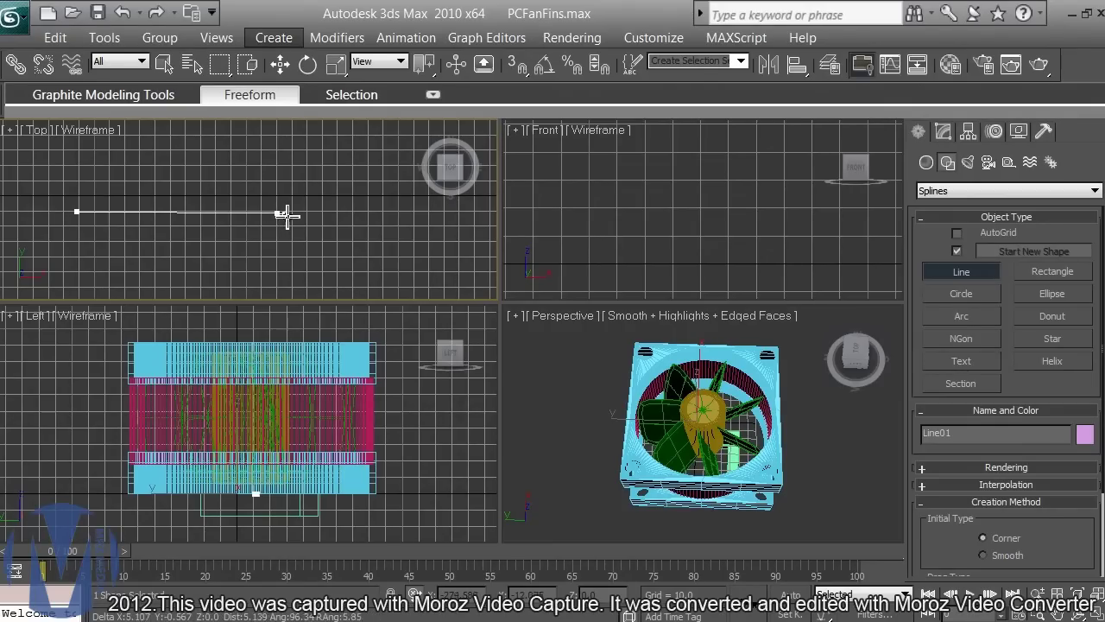
{"action": "left_click", "coordinate": [330, 168]}
{"action": "left_click", "coordinate": [372, 235]}
{"action": "left_click", "coordinate": [415, 232]}
{"action": "left_click", "coordinate": [436, 267]}
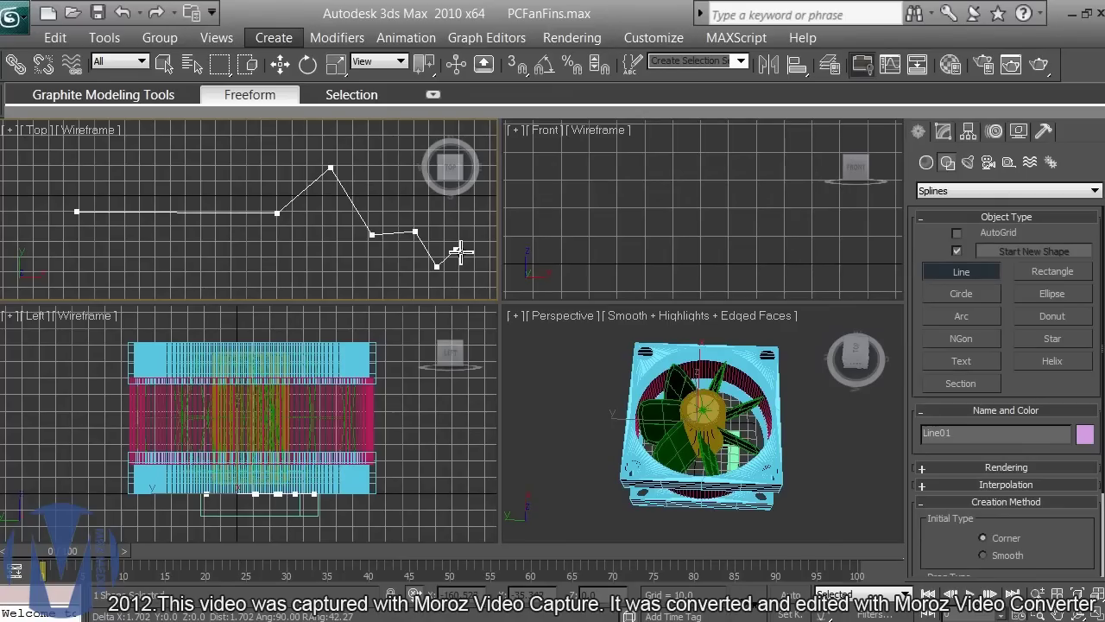
{"action": "left_click", "coordinate": [455, 251]}
{"action": "right_click", "coordinate": [454, 254]}
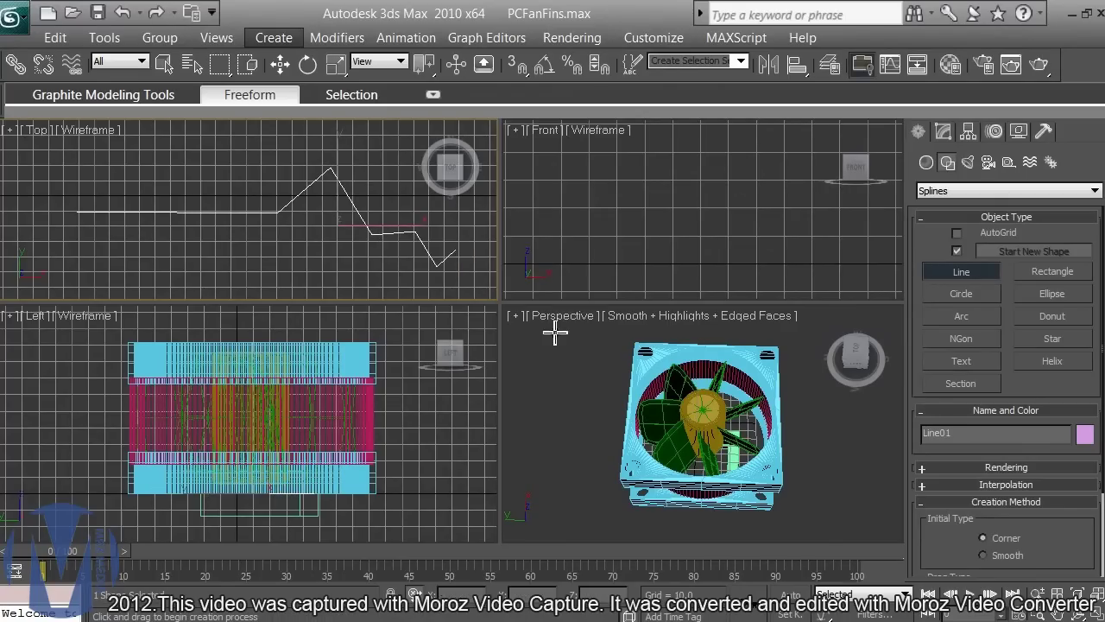
{"action": "left_click", "coordinate": [122, 13]}
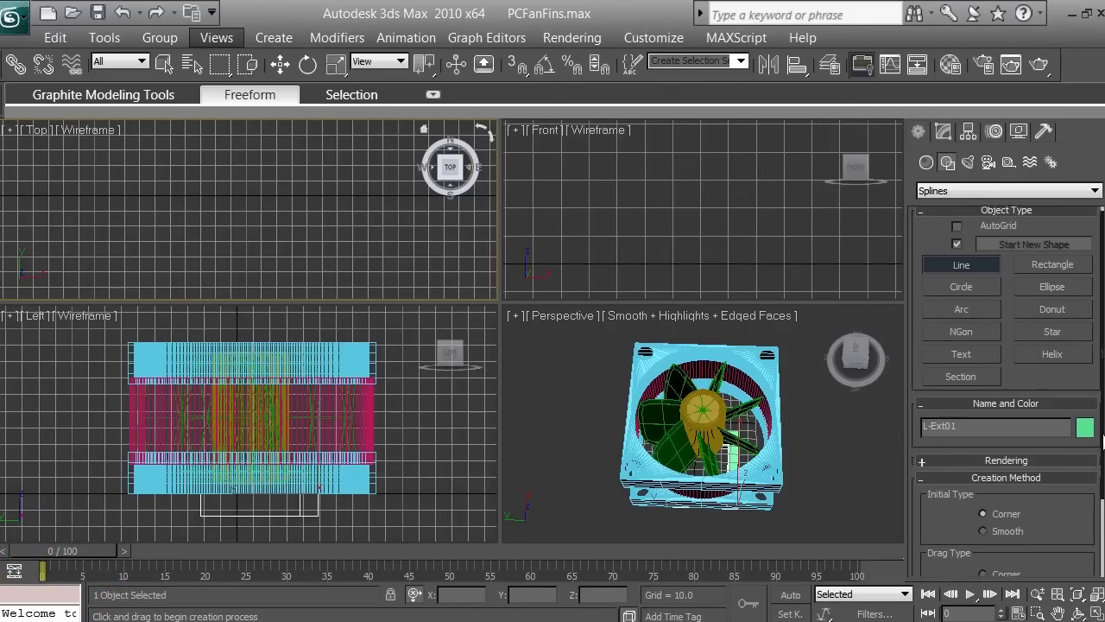
- Draw an open wavy Line spline with seven vertices and Initial Type Smooth in an empty area of the Top view
{"action": "scroll", "coordinate": [1102, 434], "scroll_direction": "down", "scroll_amount": 2}
{"action": "scroll", "coordinate": [1102, 433], "scroll_direction": "down", "scroll_amount": 2}
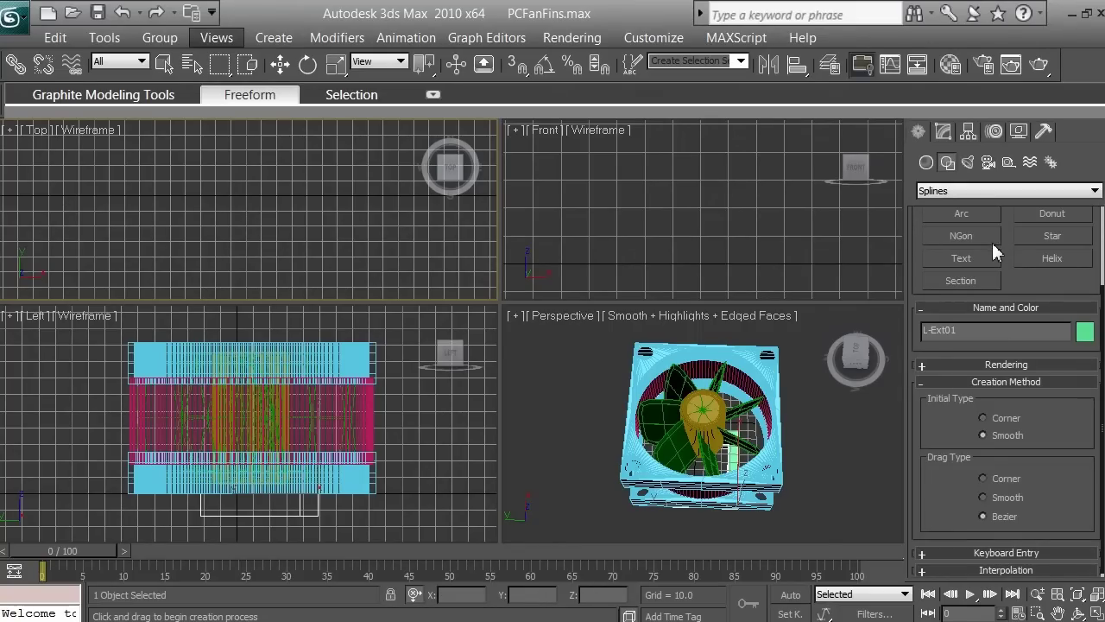
{"action": "left_click_drag", "start_coordinate": [1102, 313], "coordinate": [1102, 413]}
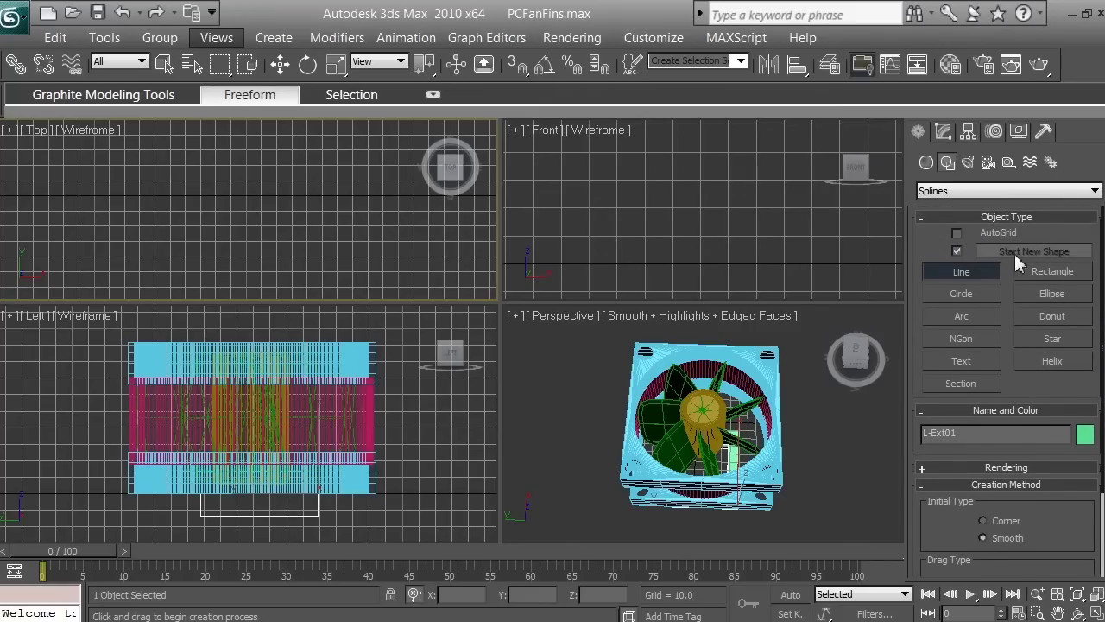
{"action": "left_click", "coordinate": [44, 224]}
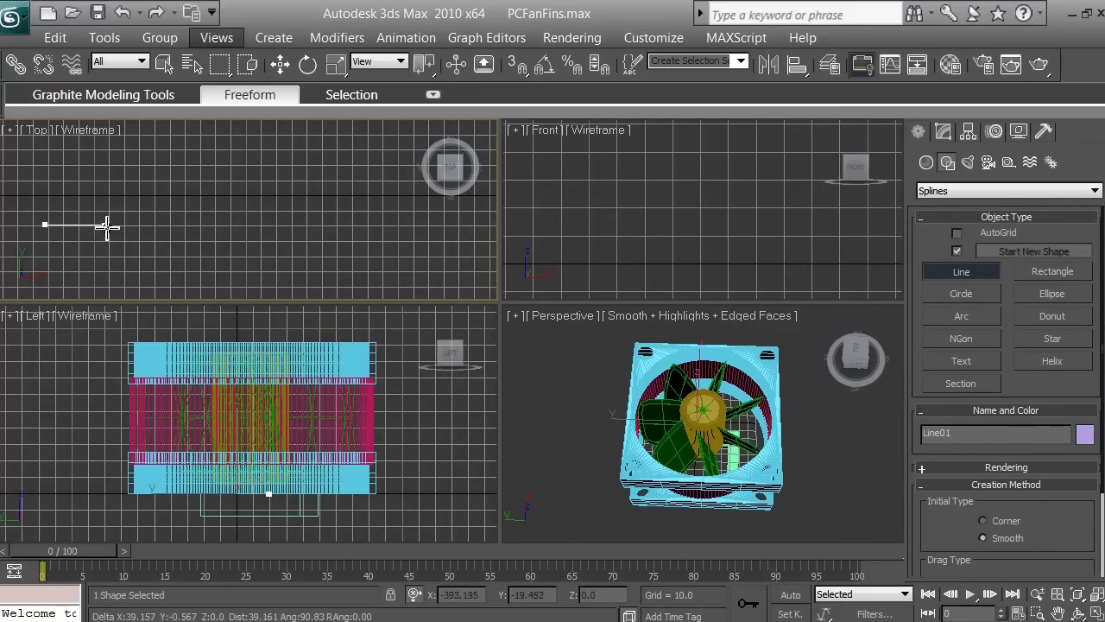
{"action": "left_click", "coordinate": [206, 226]}
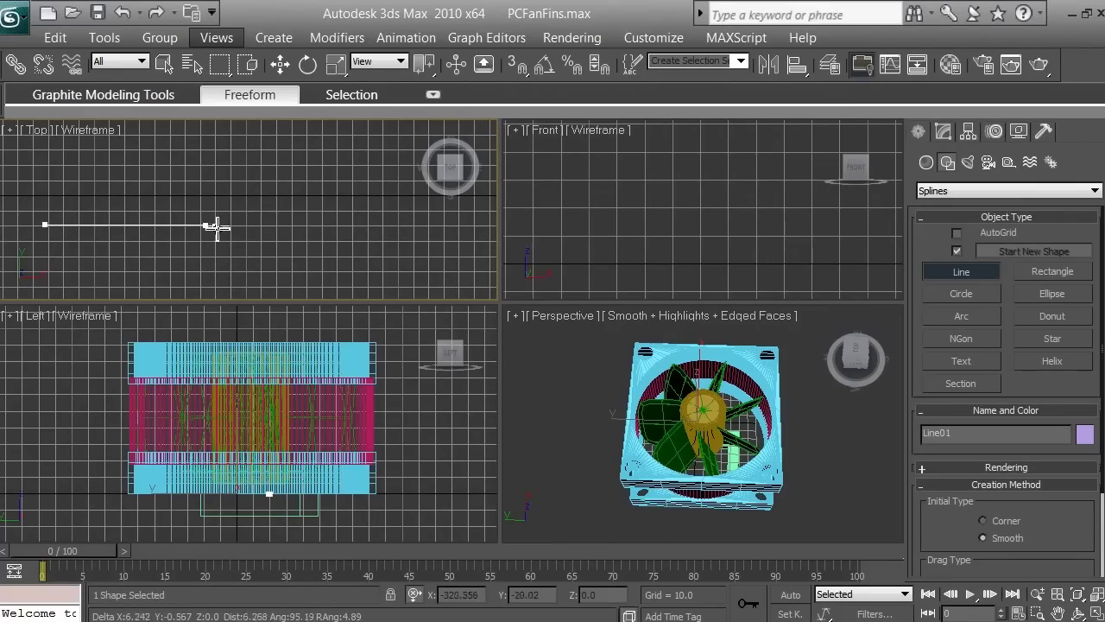
{"action": "left_click", "coordinate": [271, 254]}
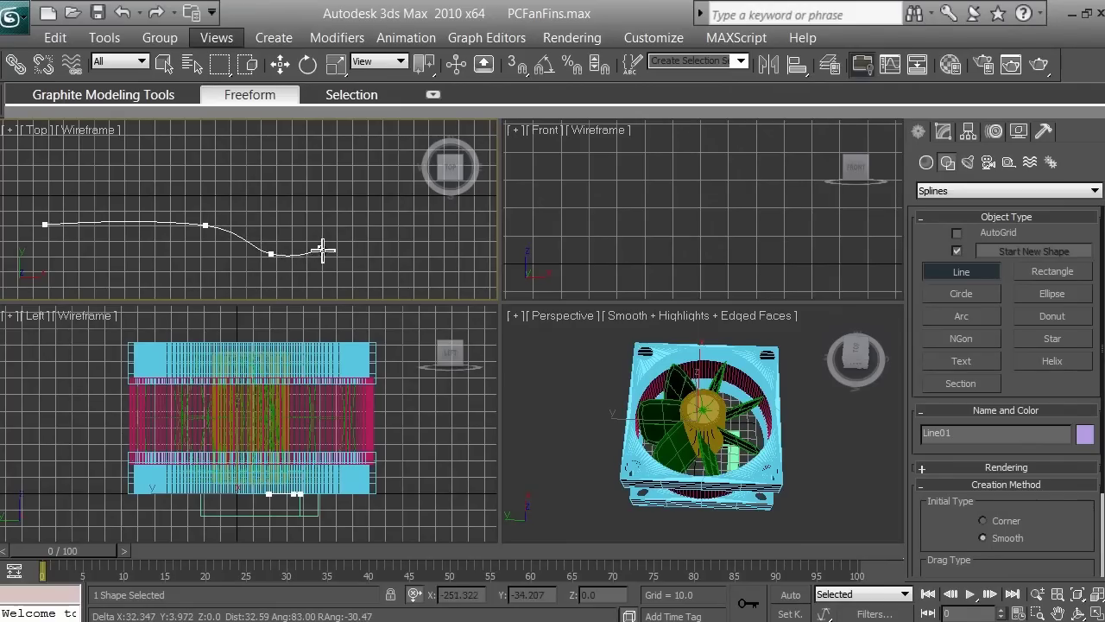
{"action": "left_click", "coordinate": [325, 245]}
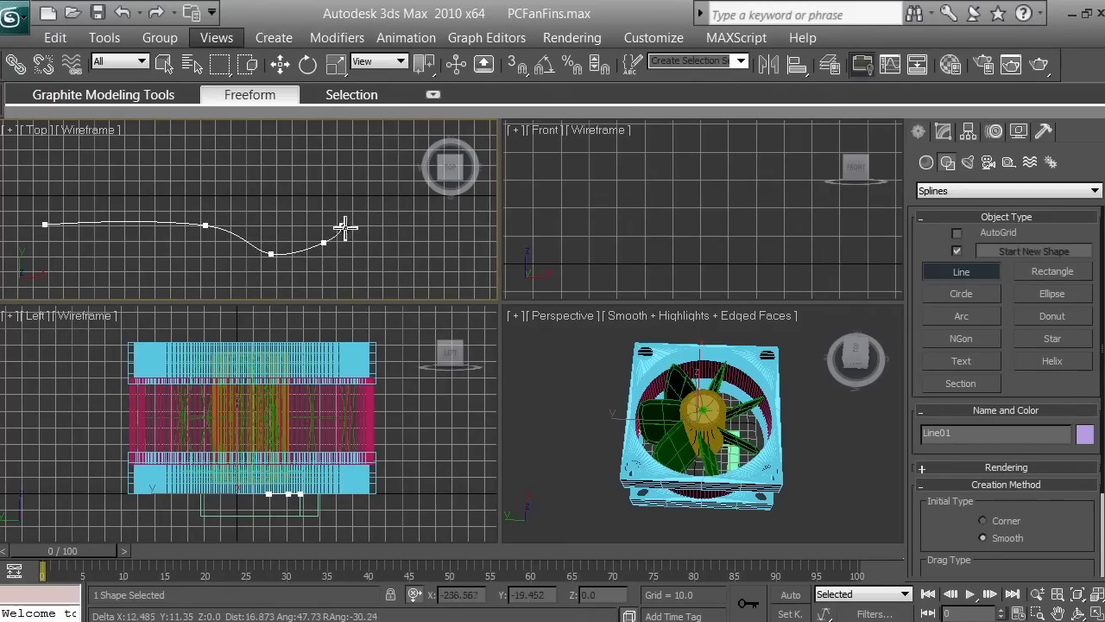
{"action": "left_click", "coordinate": [356, 214]}
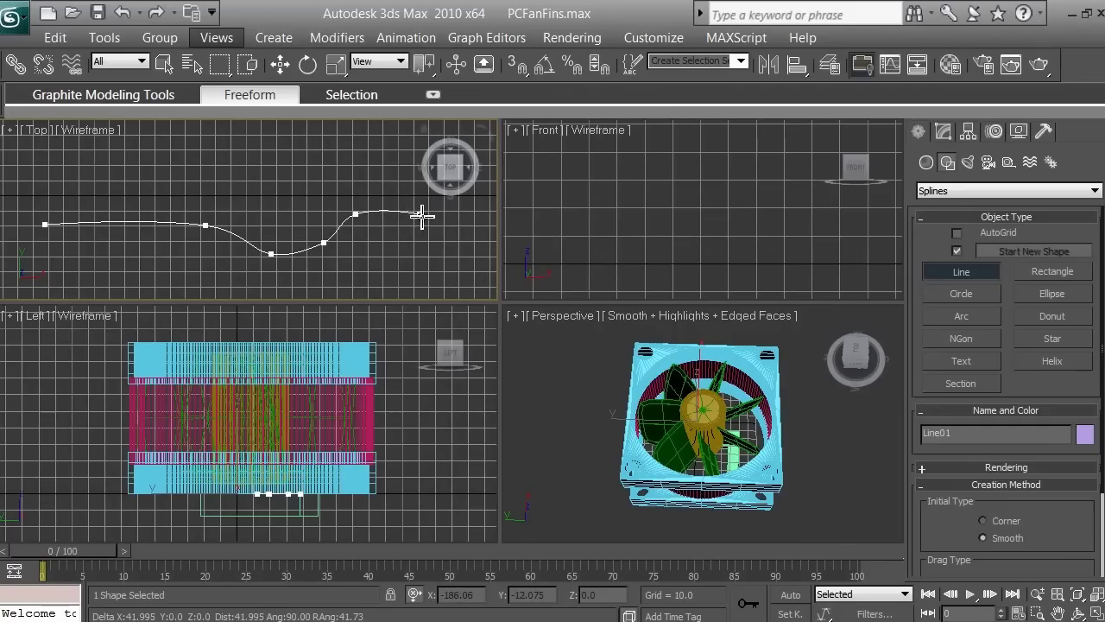
{"action": "left_click", "coordinate": [406, 212]}
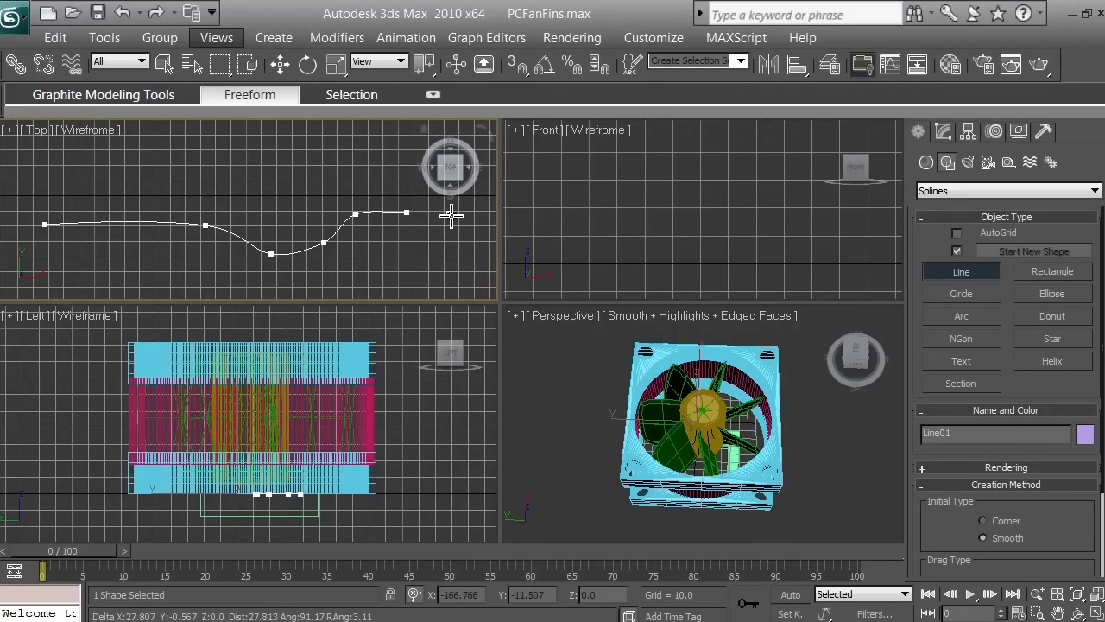
{"action": "left_click", "coordinate": [451, 215]}
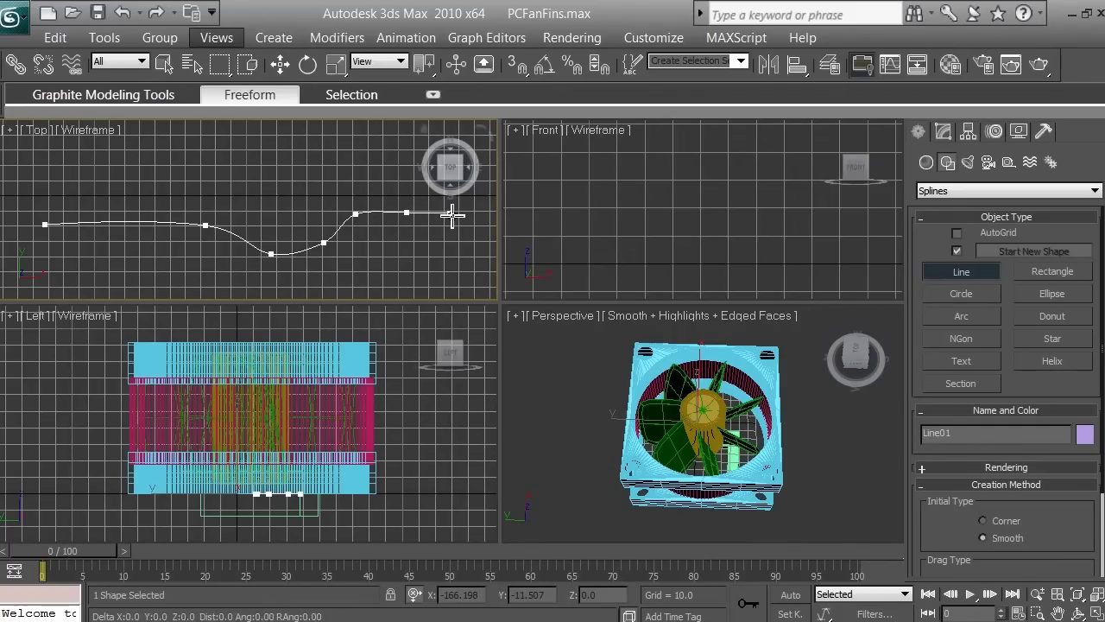
{"action": "right_click", "coordinate": [439, 213]}
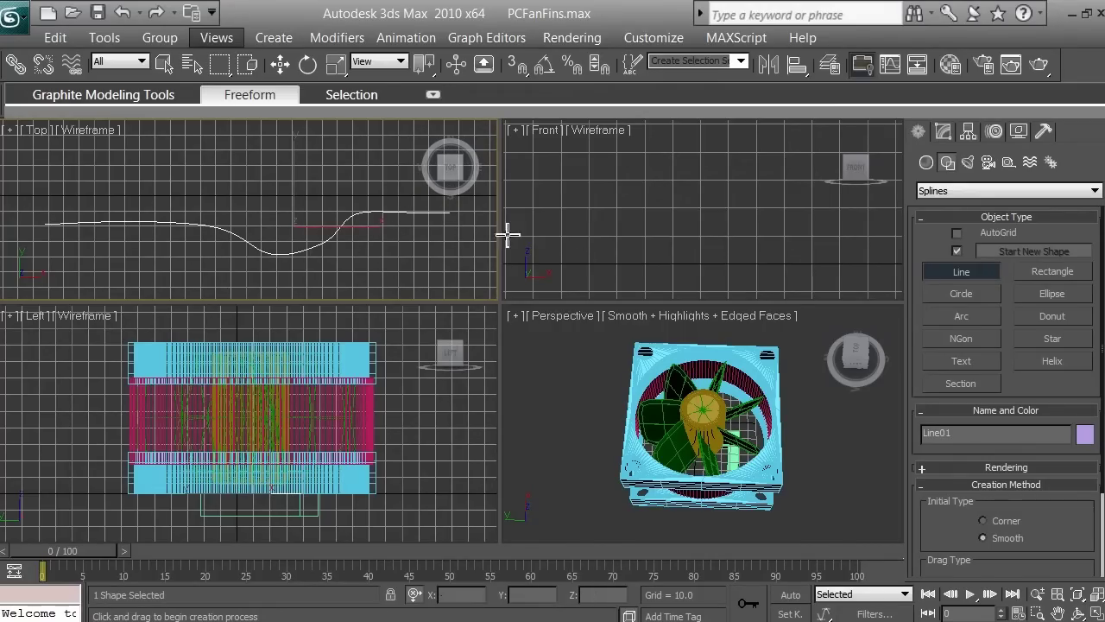
- Enable viewport rendering for the wavy line, try radial thicknesses of 10, 5 and 3, and set the thickness to 2
{"action": "left_click", "coordinate": [944, 131]}
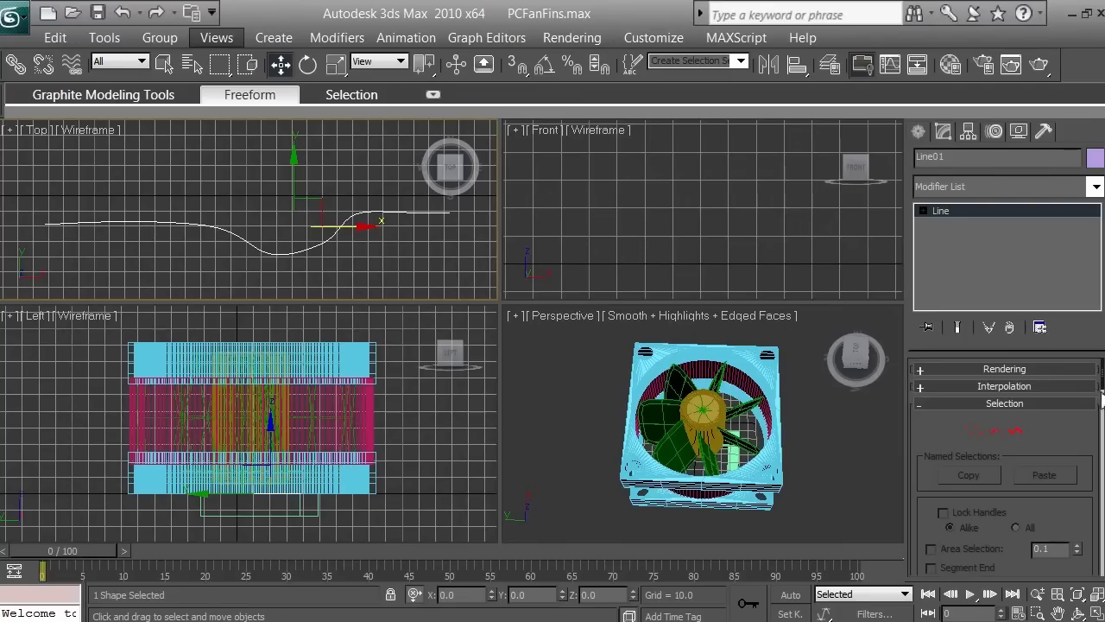
{"action": "left_click", "coordinate": [920, 370]}
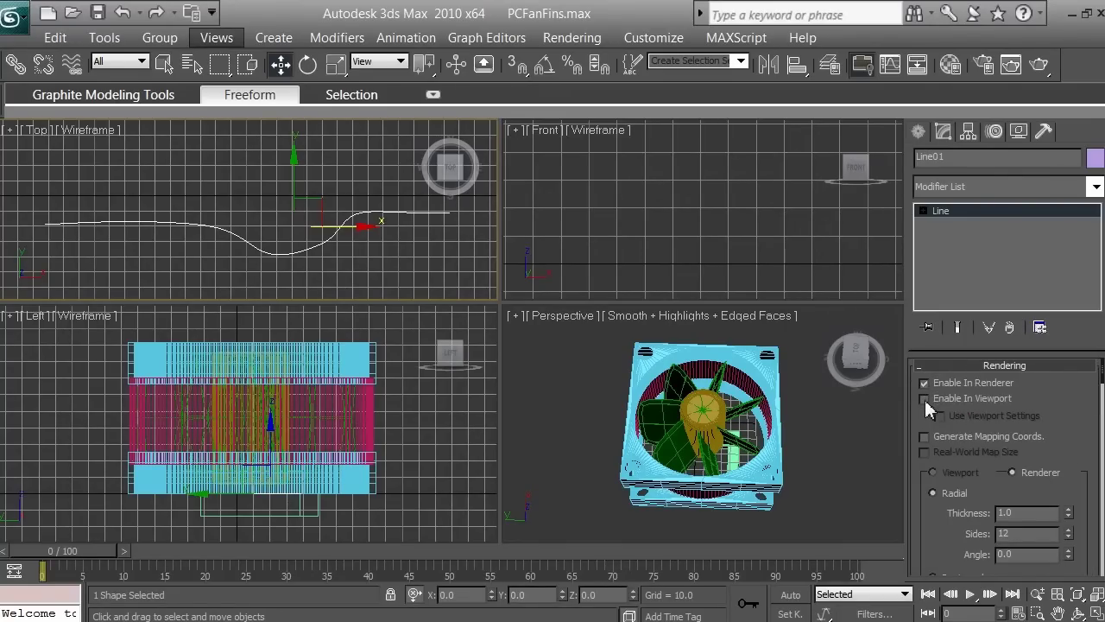
{"action": "left_click", "coordinate": [924, 400]}
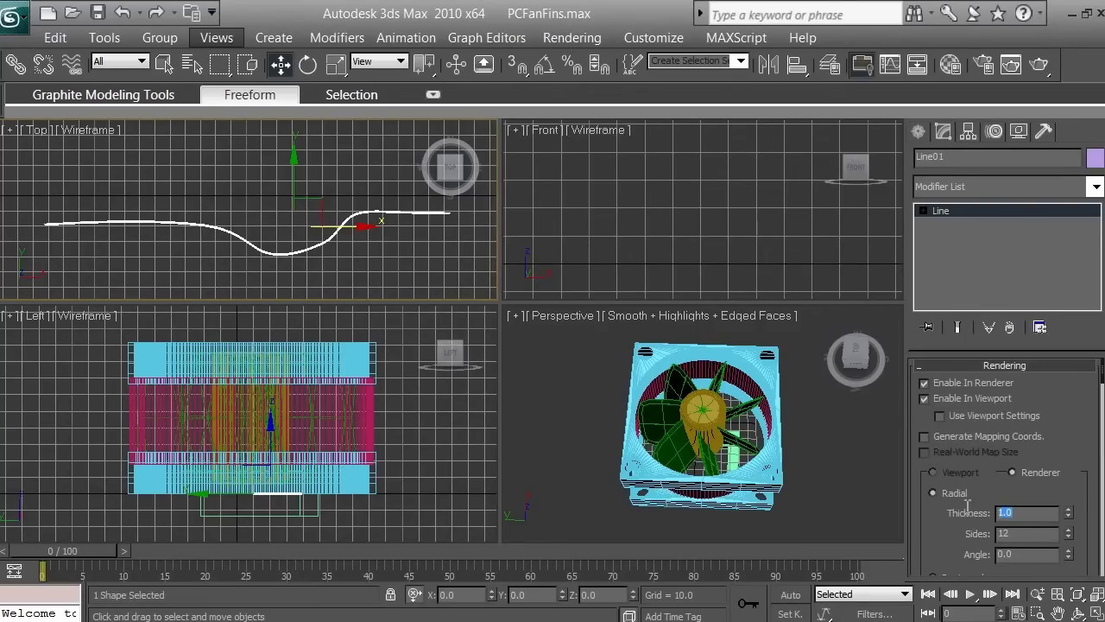
{"action": "type", "text": "10"}
{"action": "key", "text": "Return"}
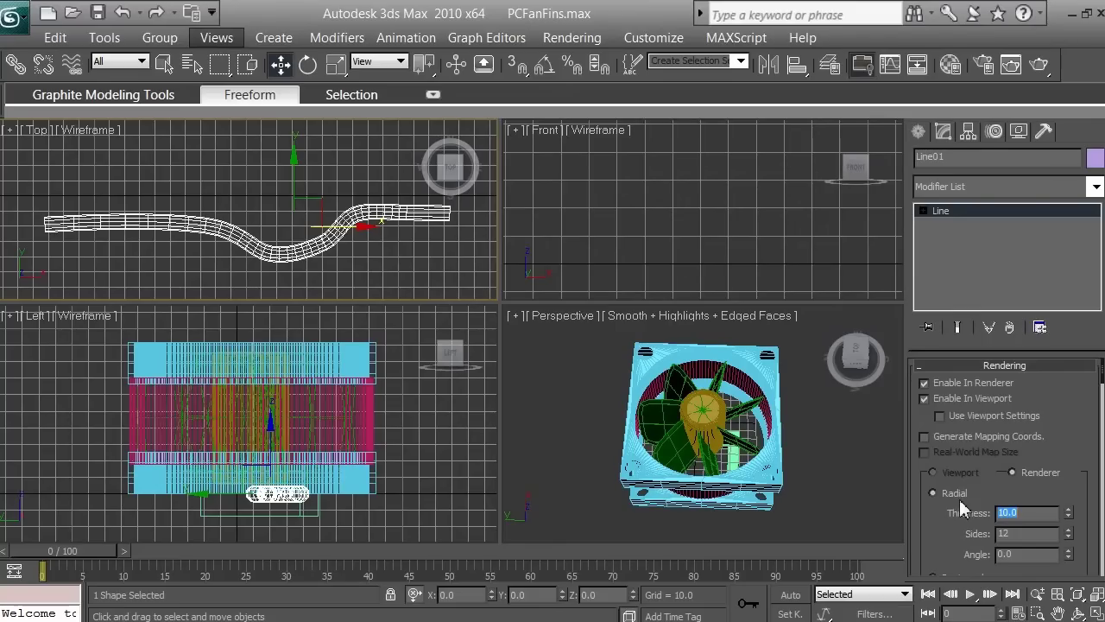
{"action": "type", "text": "5"}
{"action": "key", "text": "Return"}
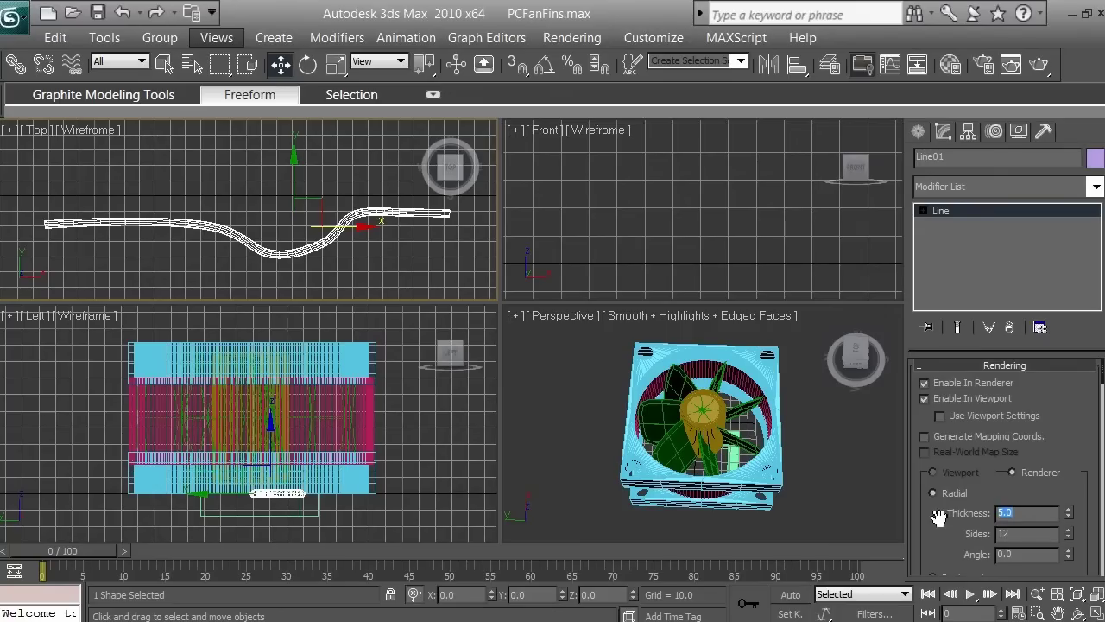
{"action": "type", "text": "3"}
{"action": "key", "text": "Return"}
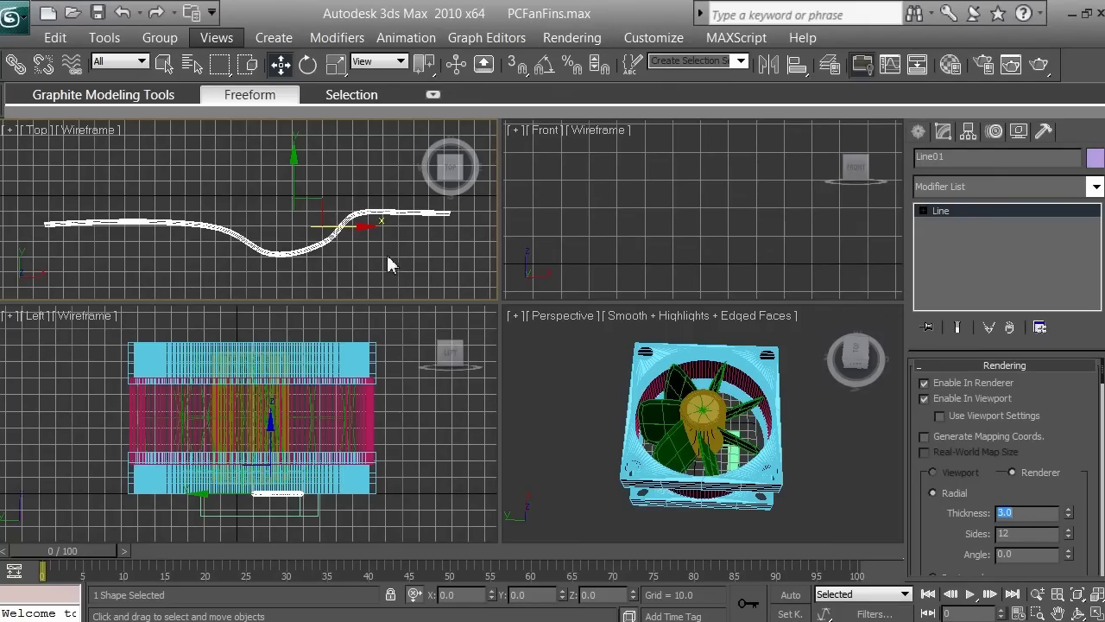
{"action": "type", "text": "2"}
{"action": "key", "text": "Return"}
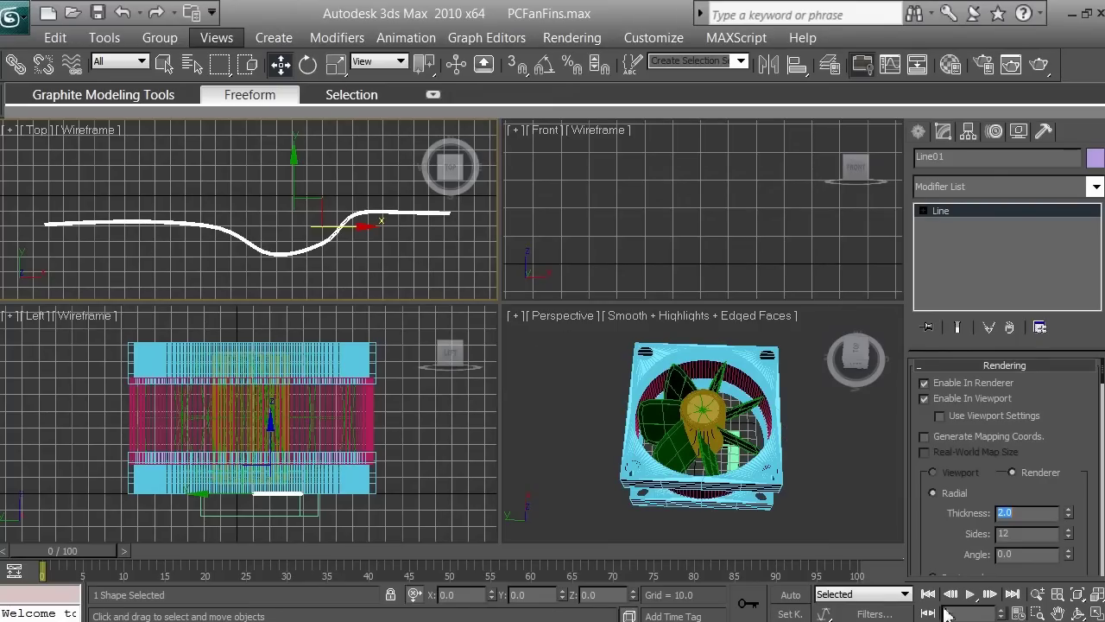
- Move the wavy line in positive X in the Top view until its straight end reaches the fan hub
{"action": "left_click", "coordinate": [1036, 594]}
{"action": "left_click_drag", "start_coordinate": [271, 231], "coordinate": [281, 296]}
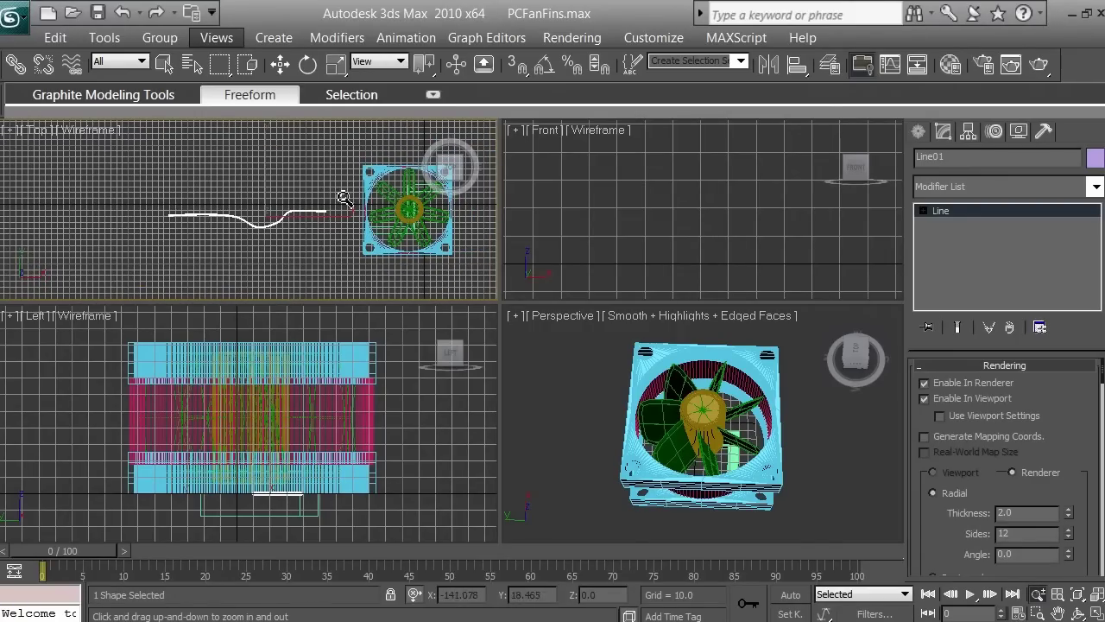
{"action": "left_click", "coordinate": [281, 67]}
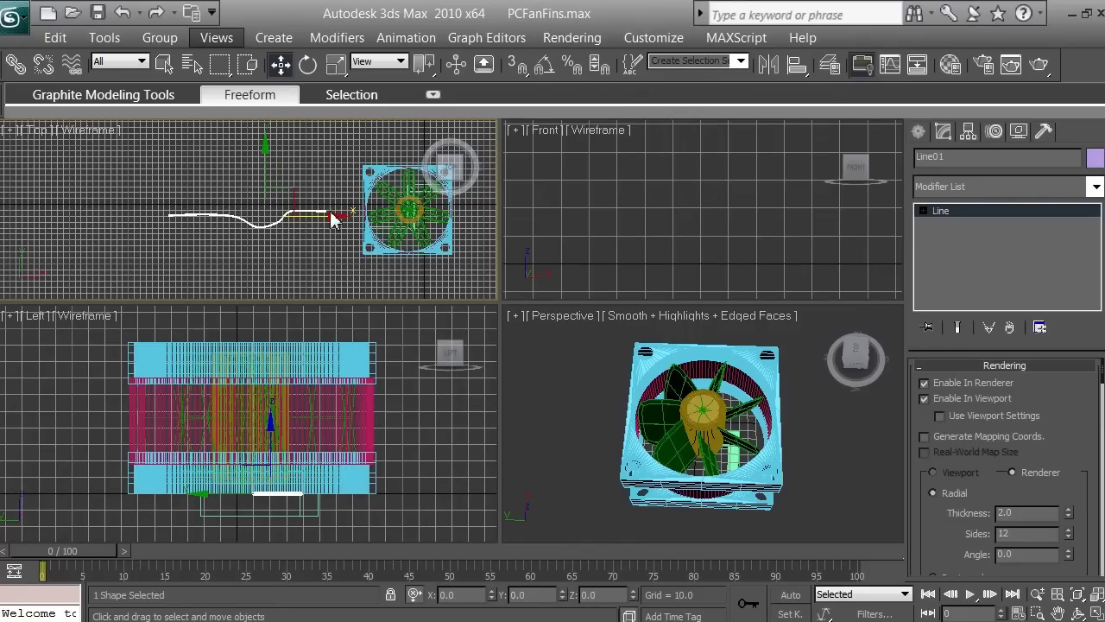
{"action": "left_click_drag", "start_coordinate": [333, 218], "coordinate": [418, 226]}
- Move the wavy line in negative Y onto the L-Ext bracket's lower arm and shift it slightly in negative X
{"action": "scroll", "coordinate": [410, 228], "scroll_direction": "up", "scroll_amount": 2}
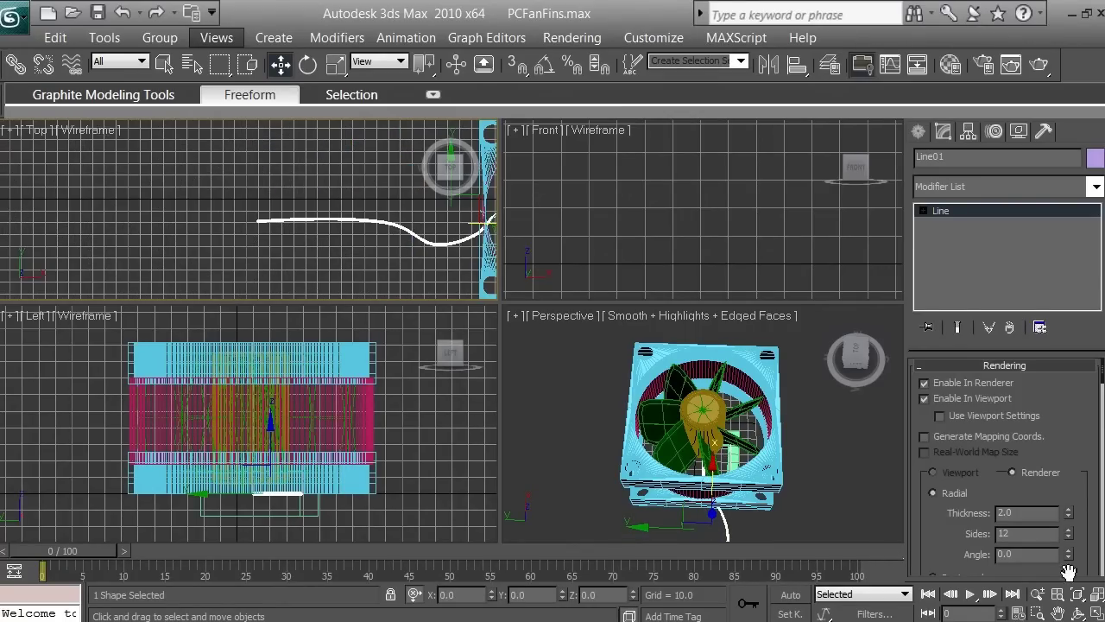
{"action": "left_click", "coordinate": [1056, 613]}
{"action": "left_click_drag", "start_coordinate": [435, 240], "coordinate": [191, 218]}
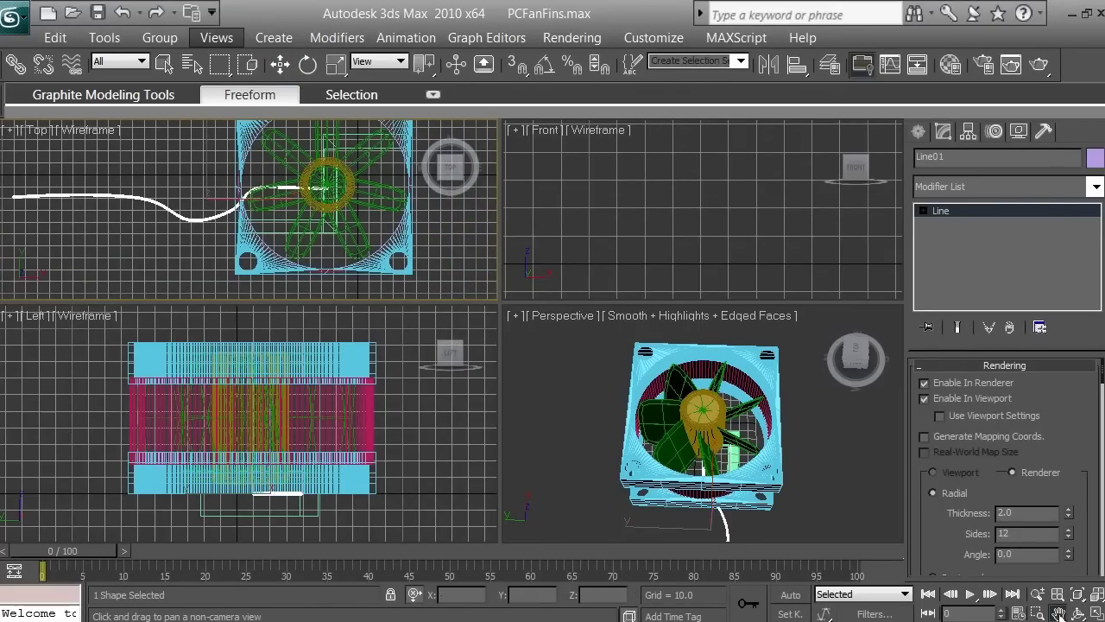
{"action": "scroll", "coordinate": [331, 240], "scroll_direction": "up", "scroll_amount": 2}
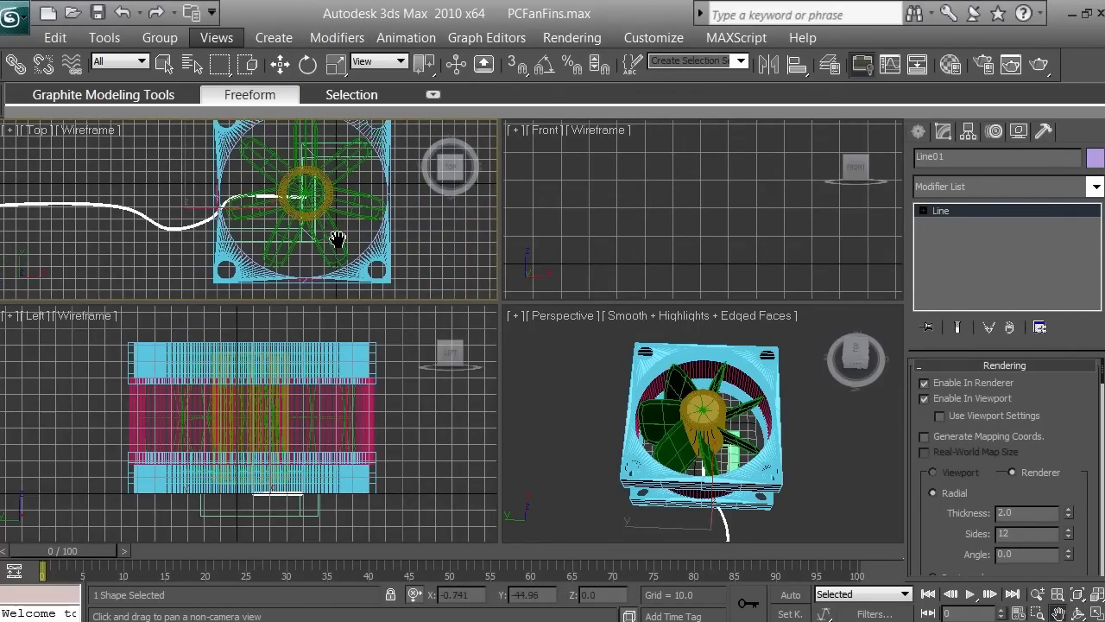
{"action": "scroll", "coordinate": [338, 239], "scroll_direction": "up", "scroll_amount": 3}
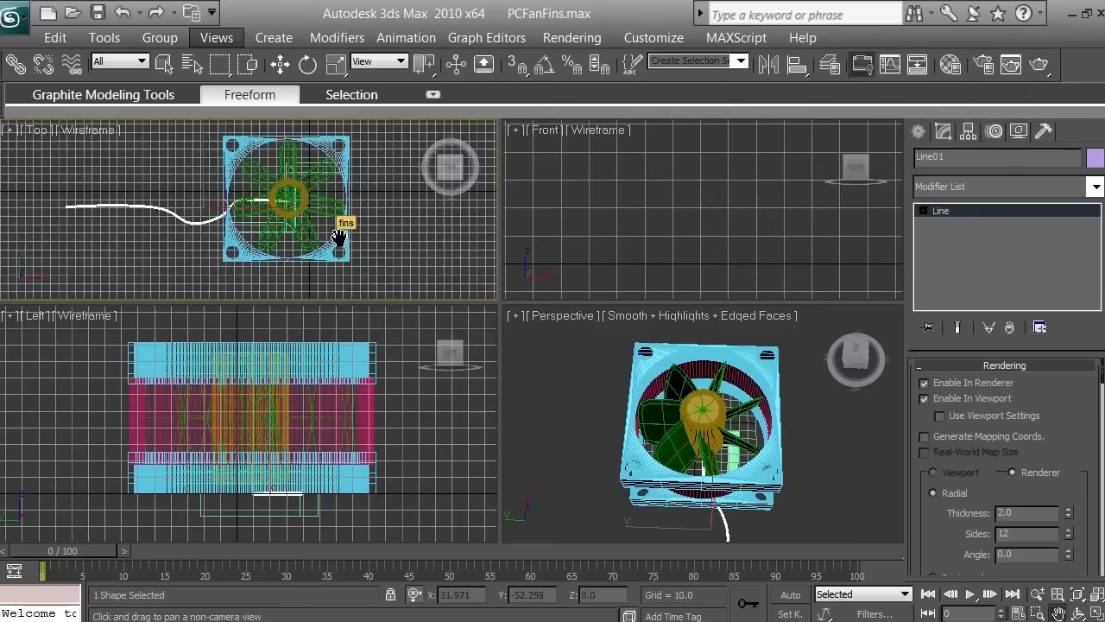
{"action": "scroll", "coordinate": [340, 239], "scroll_direction": "down", "scroll_amount": 5}
{"action": "scroll", "coordinate": [340, 240], "scroll_direction": "up", "scroll_amount": 3}
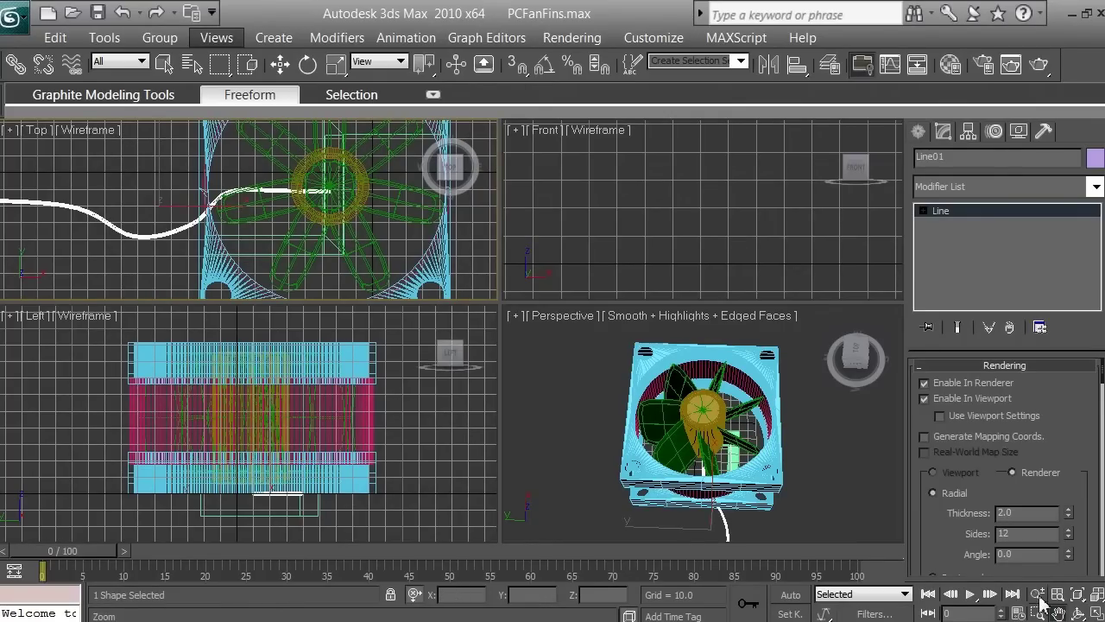
{"action": "scroll", "coordinate": [341, 220], "scroll_direction": "down", "scroll_amount": 2}
{"action": "middle_click_drag", "start_coordinate": [336, 224], "coordinate": [315, 212]}
{"action": "scroll", "coordinate": [309, 214], "scroll_direction": "up", "scroll_amount": 3}
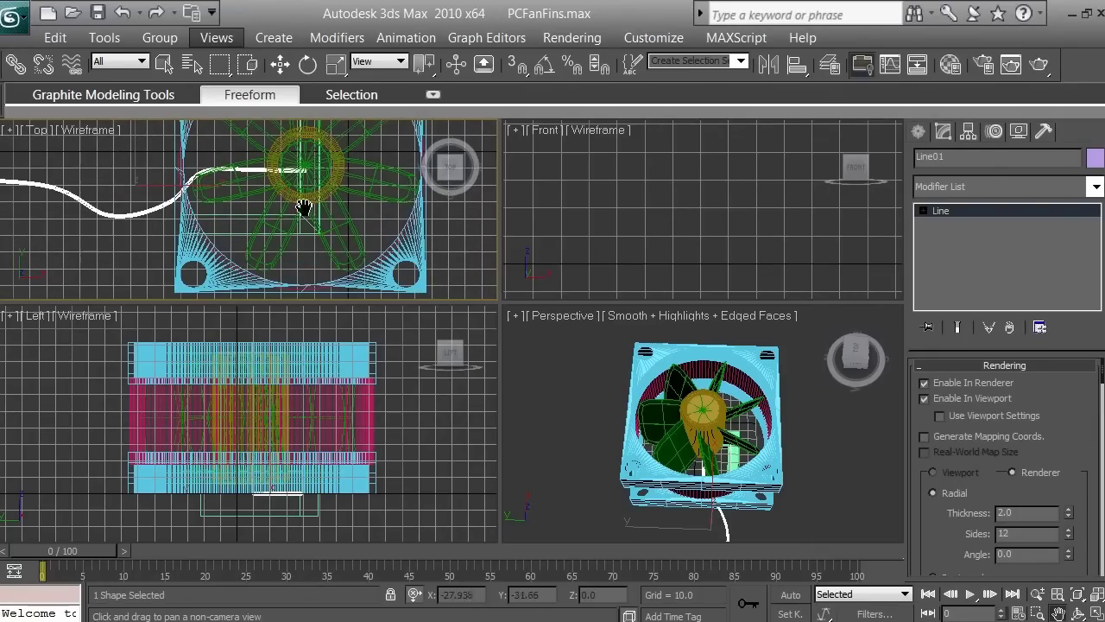
{"action": "left_click", "coordinate": [287, 64]}
{"action": "left_click_drag", "start_coordinate": [138, 154], "coordinate": [139, 206]}
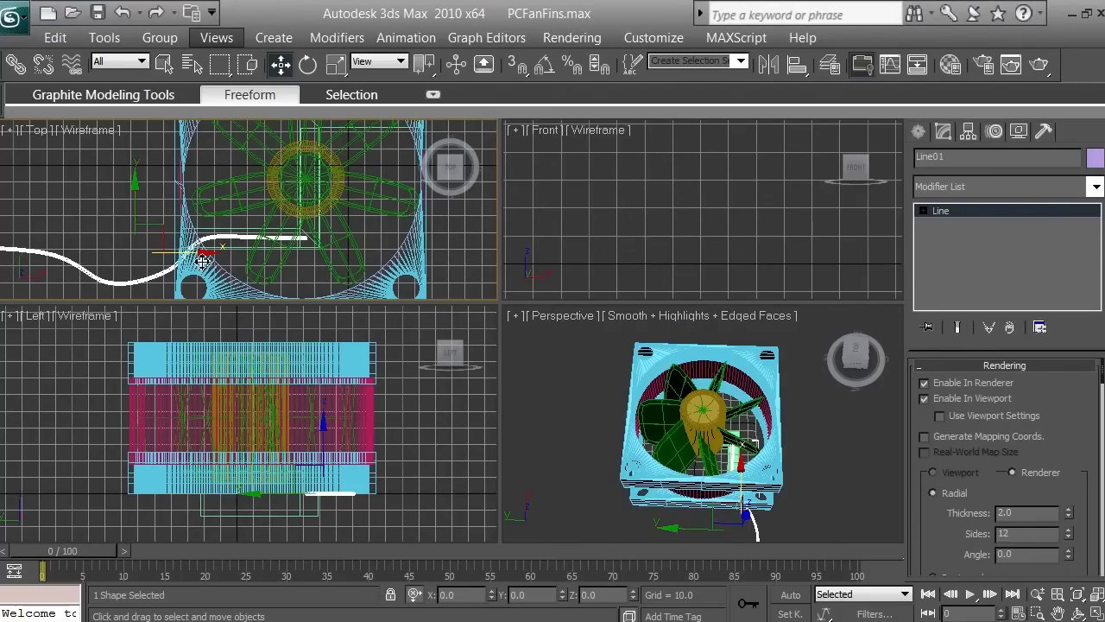
{"action": "left_click_drag", "start_coordinate": [205, 258], "coordinate": [190, 258]}
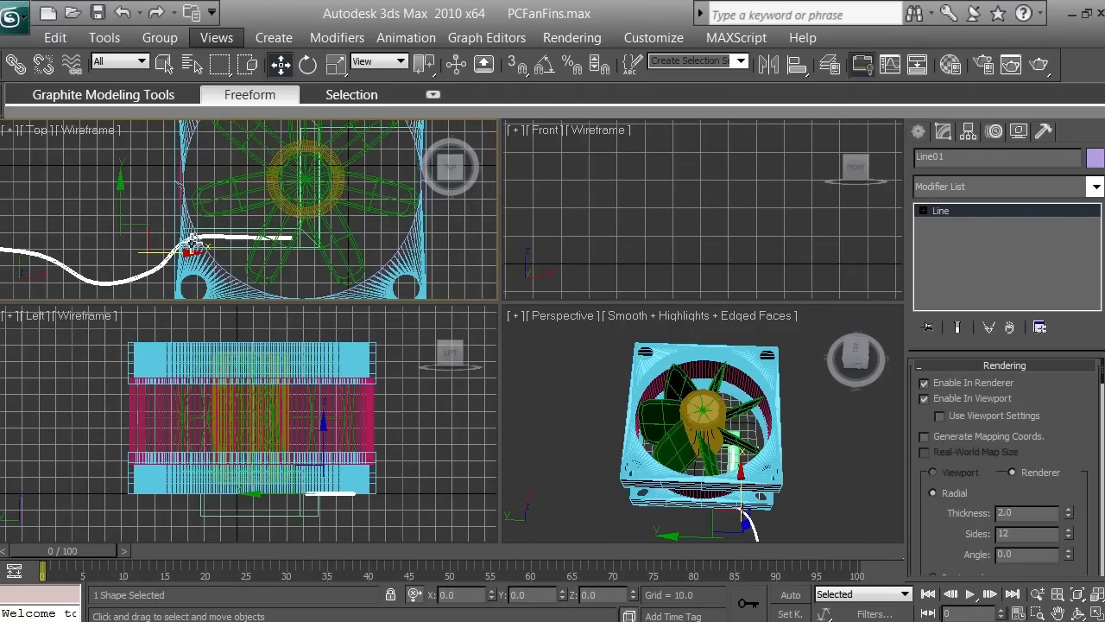
- Stretch the wavy line along X in the Top view and move it in negative X so its end meets the bracket upright
{"action": "left_click", "coordinate": [336, 64]}
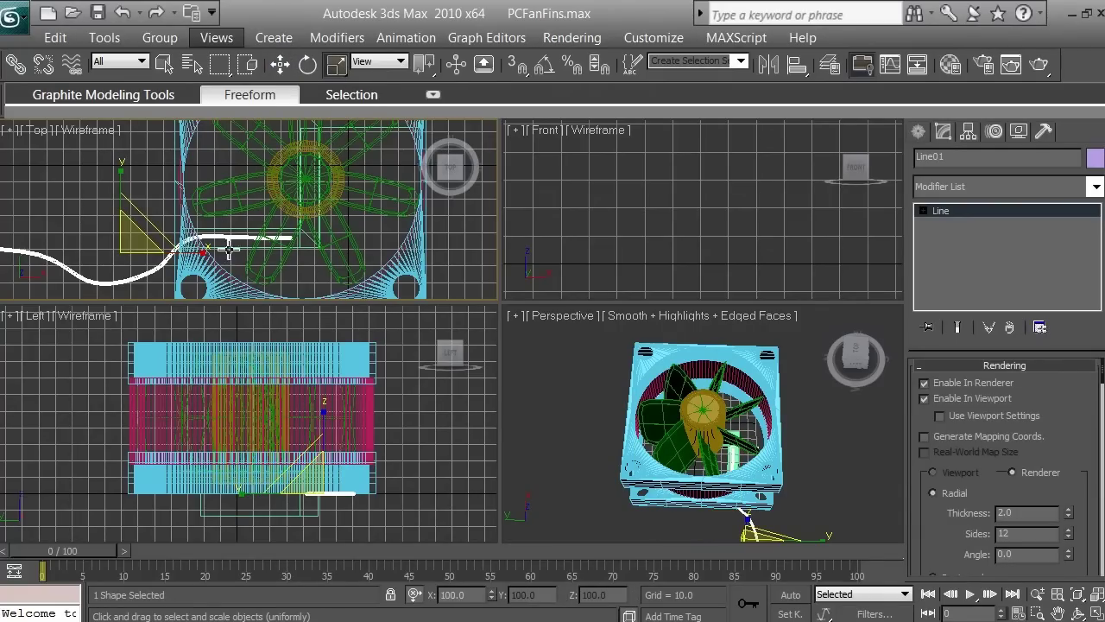
{"action": "left_click_drag", "start_coordinate": [210, 250], "coordinate": [237, 253]}
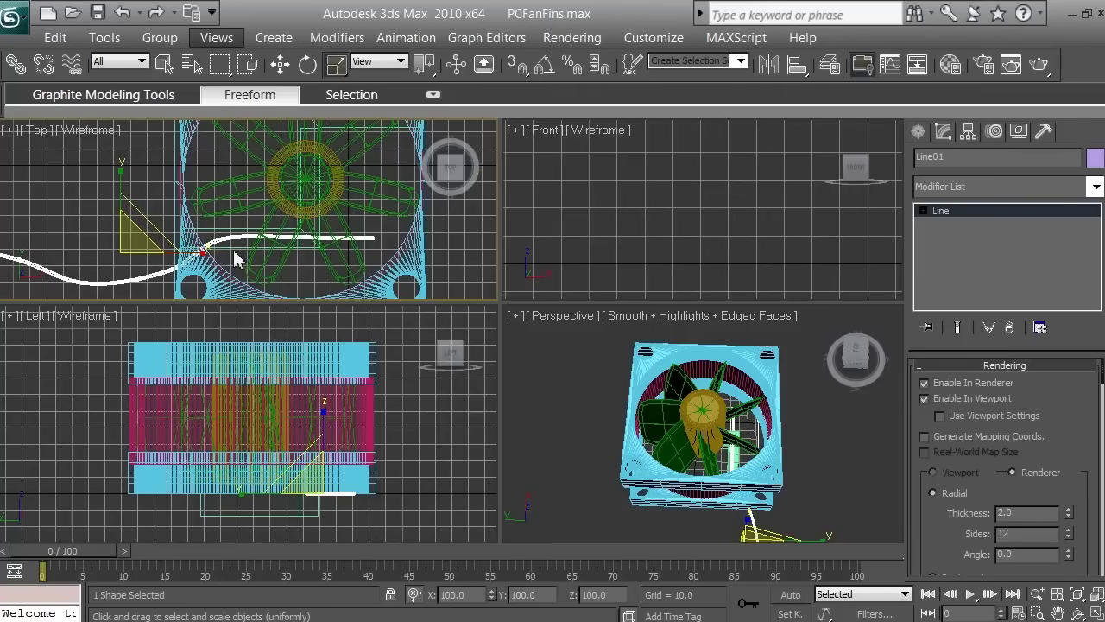
{"action": "left_click", "coordinate": [281, 66]}
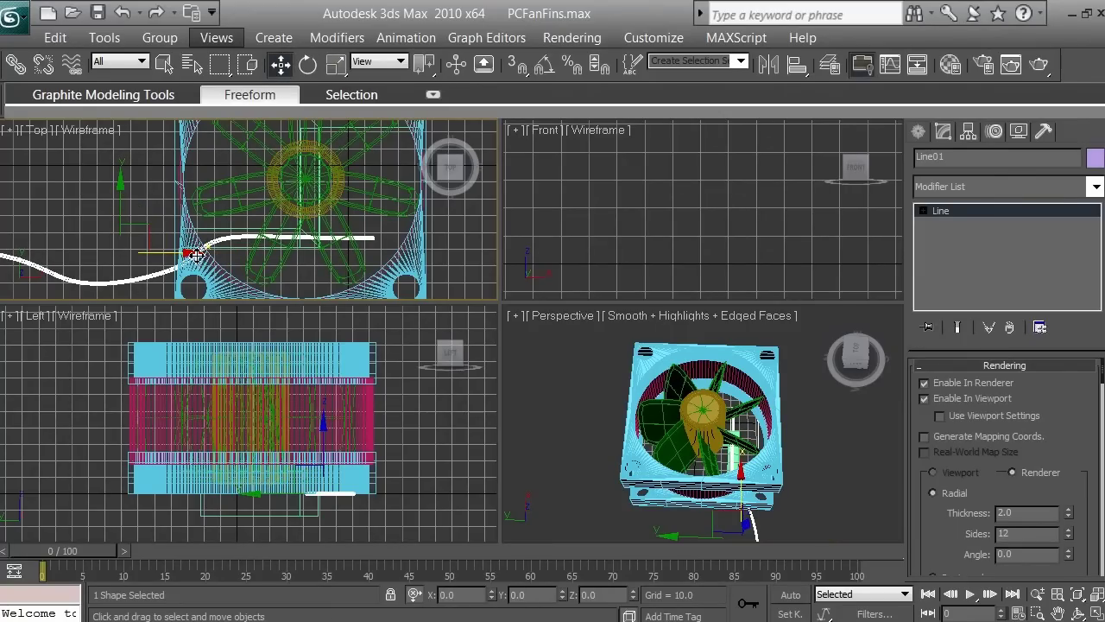
{"action": "left_click_drag", "start_coordinate": [195, 254], "coordinate": [192, 253]}
{"action": "left_click_drag", "start_coordinate": [180, 255], "coordinate": [135, 253]}
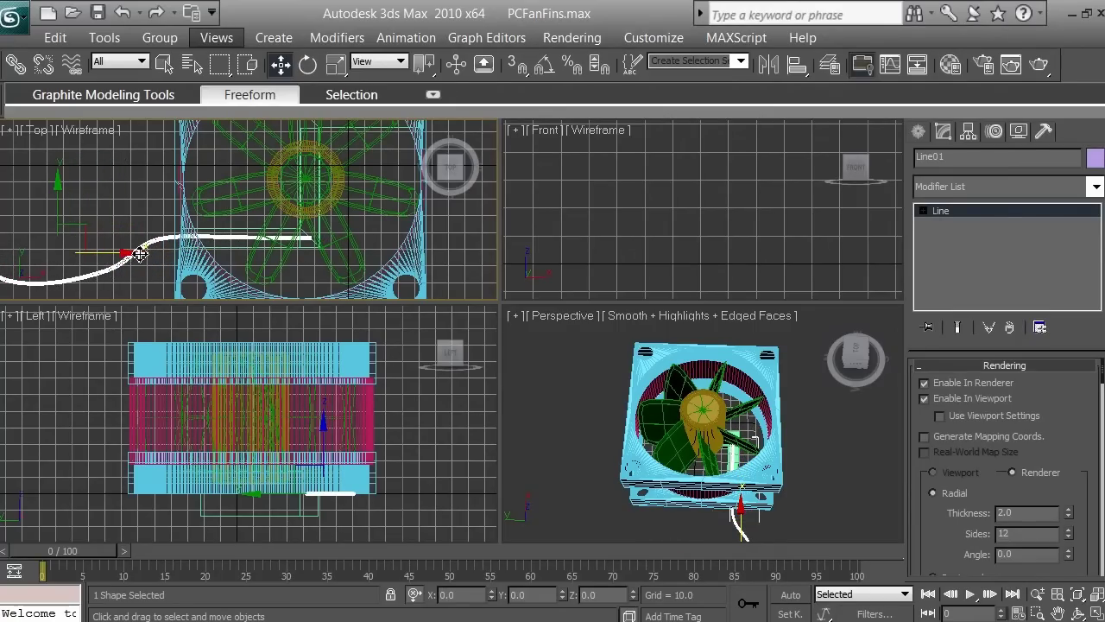
- Raise the wavy line in the Left view to sit within the height of the fan frame's lower plate
{"action": "right_click", "coordinate": [386, 464]}
{"action": "mouse_move", "coordinate": [325, 447]}
{"action": "left_mouse_down"}
{"action": "mouse_move", "coordinate": [328, 457]}
{"action": "mouse_move", "coordinate": [330, 434]}
{"action": "left_mouse_up"}
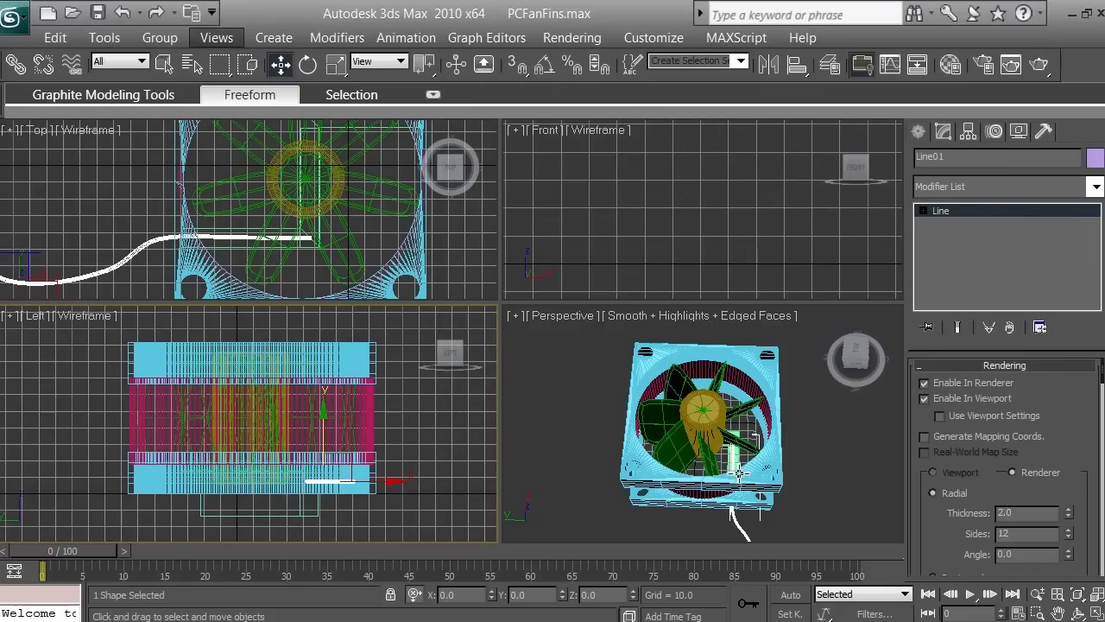
{"action": "left_click_drag", "start_coordinate": [324, 425], "coordinate": [324, 445]}
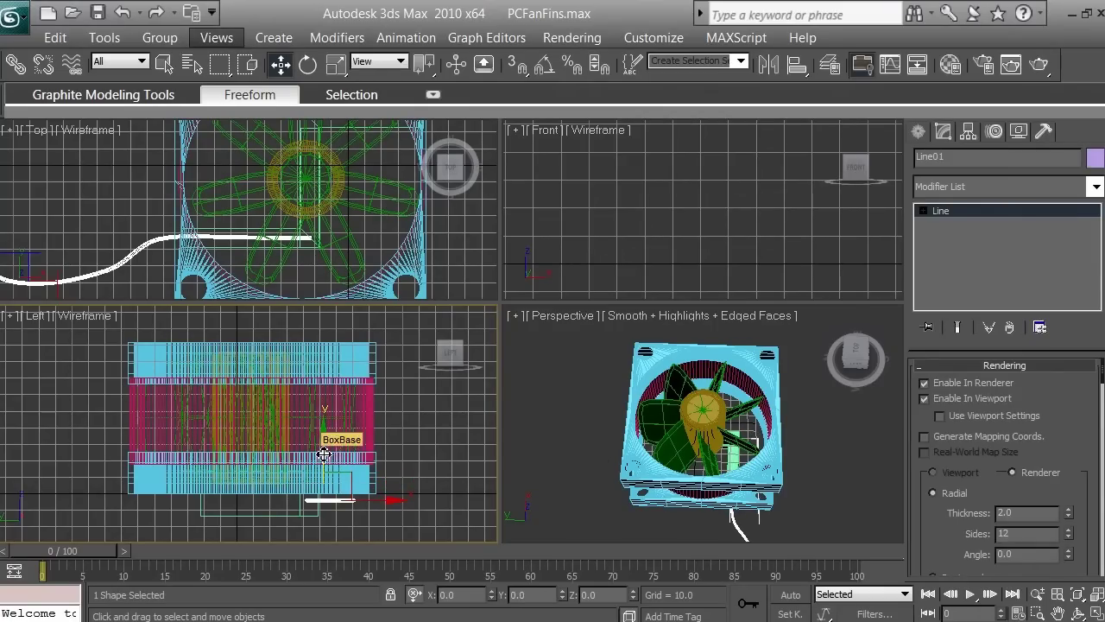
{"action": "left_click_drag", "start_coordinate": [323, 454], "coordinate": [324, 439]}
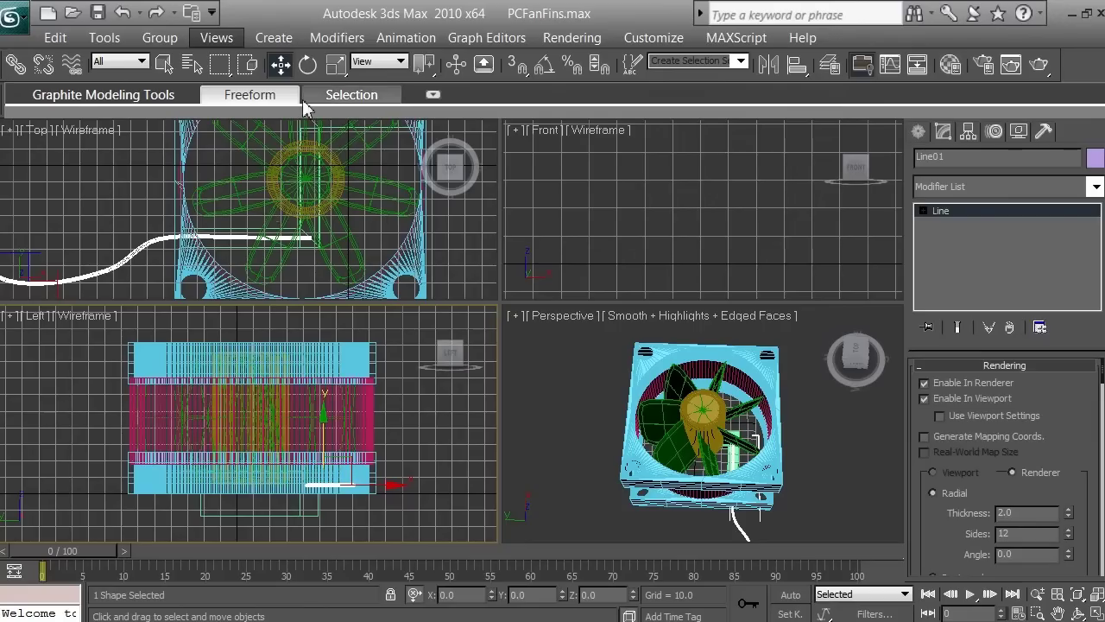
- Set the wavy line's radial thickness to 1.5
{"action": "double_click", "coordinate": [1023, 513]}
{"action": "type", "text": "1.5"}
{"action": "key", "text": "Return"}
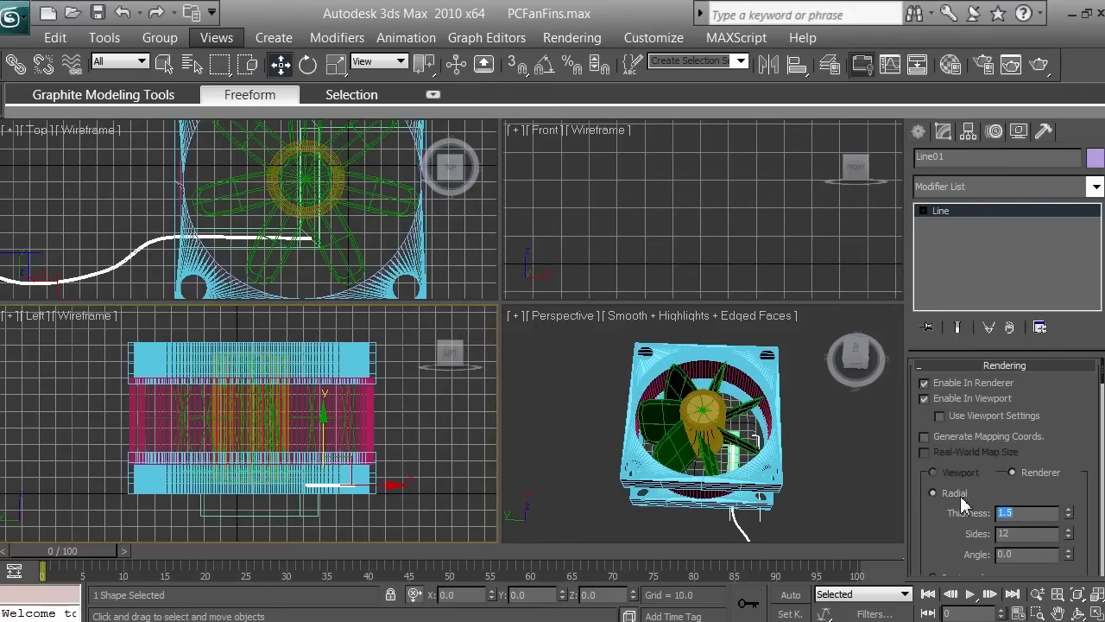
- Move the cable line slightly in positive Y in the Top view, along the bracket's lower arm
{"action": "left_click", "coordinate": [247, 239]}
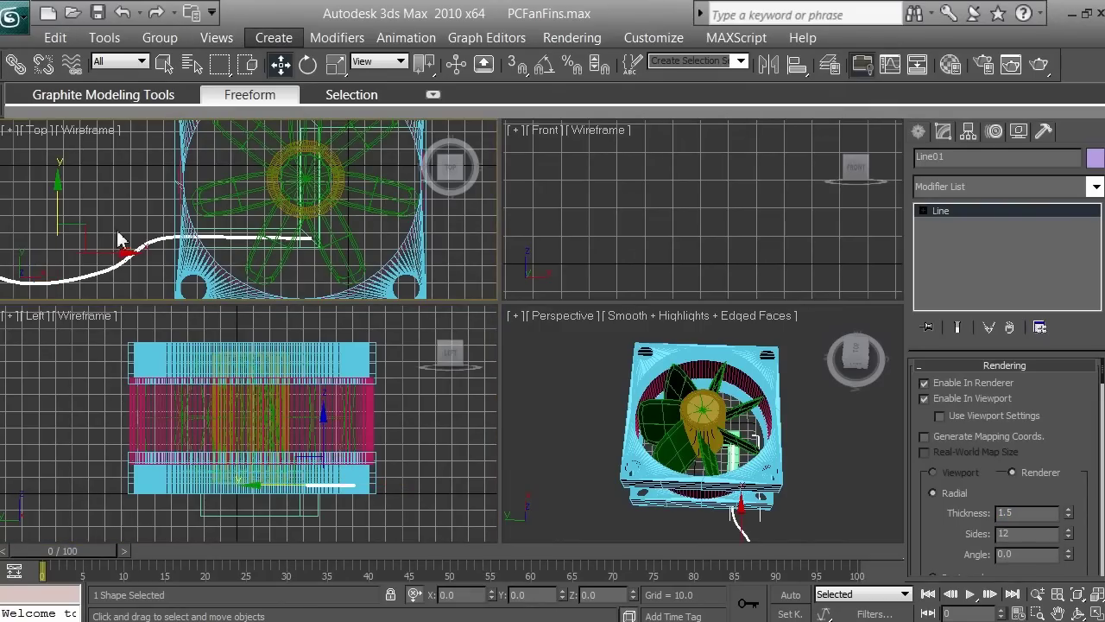
{"action": "left_click_drag", "start_coordinate": [60, 209], "coordinate": [61, 205]}
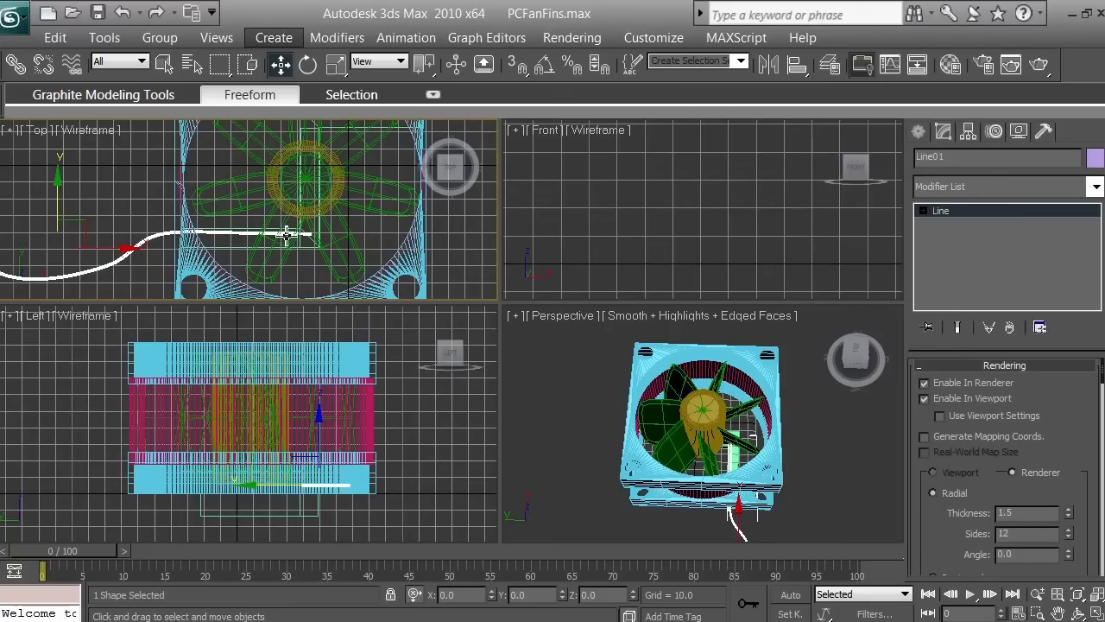
- Clone the cable line as a copy named Ground and move it slightly in negative Y to lie beside the original
{"action": "left_click", "coordinate": [53, 38]}
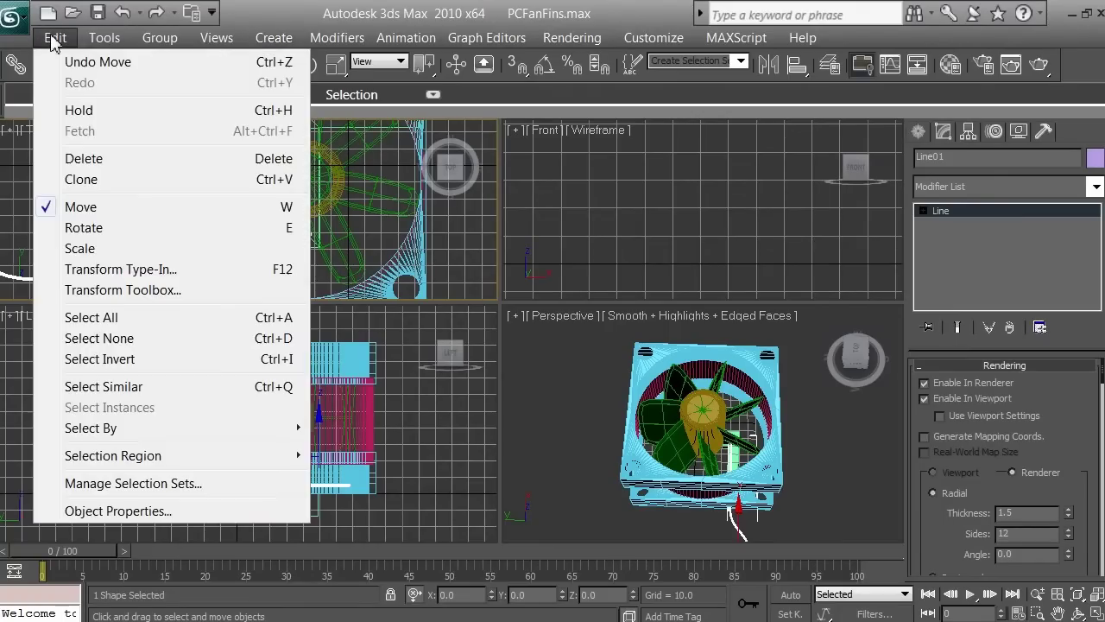
{"action": "left_click", "coordinate": [91, 179]}
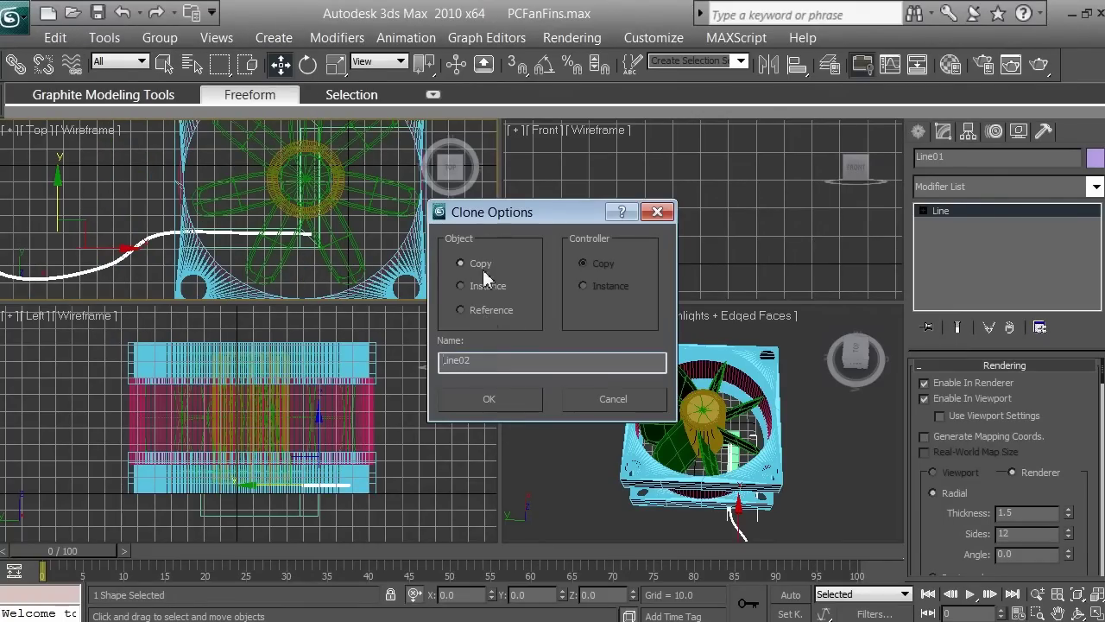
{"action": "left_click", "coordinate": [495, 401]}
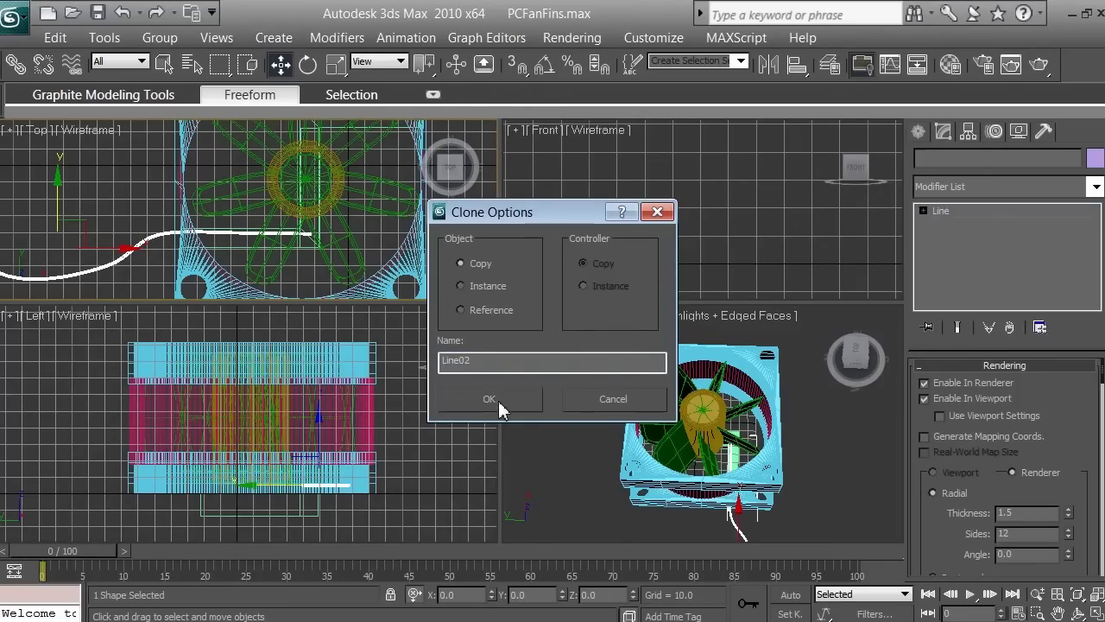
{"action": "left_click", "coordinate": [494, 402]}
{"action": "left_click", "coordinate": [968, 158]}
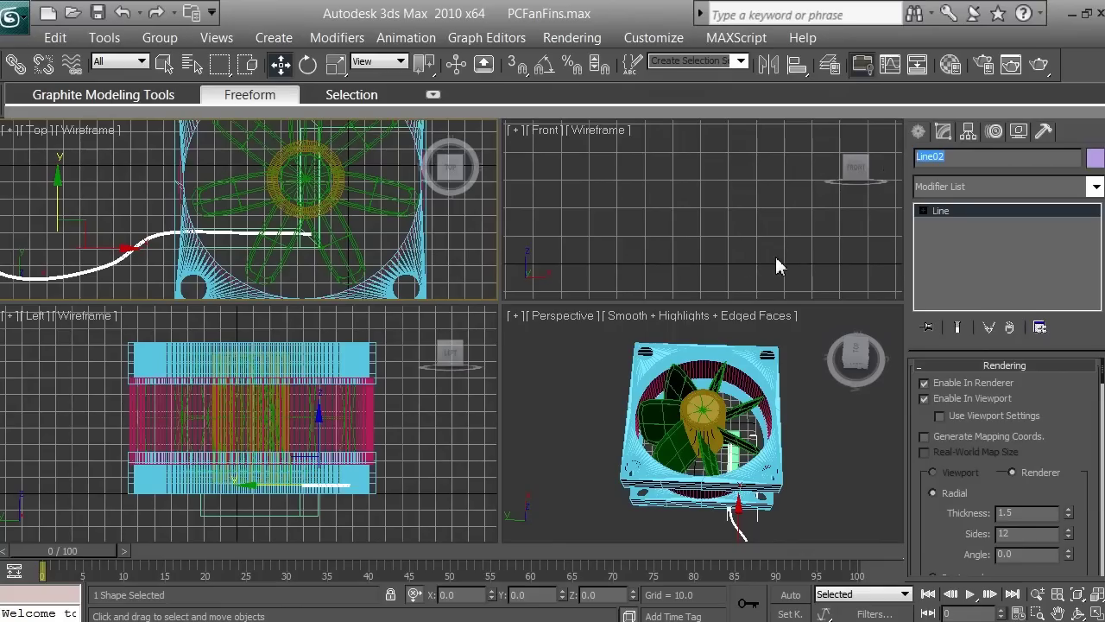
{"action": "type", "text": "Ground"}
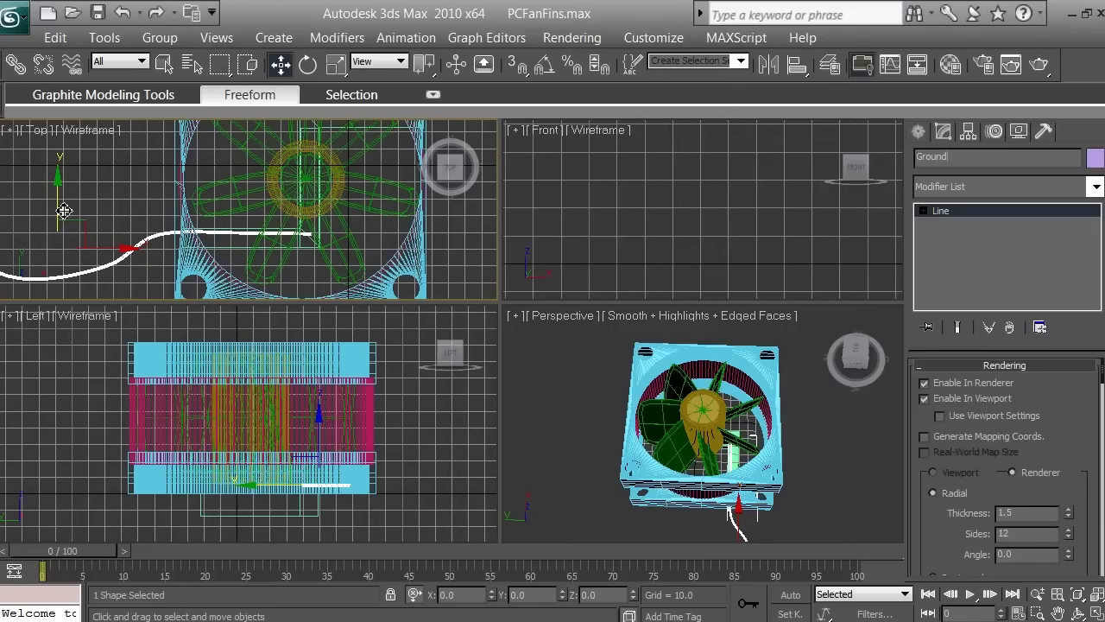
{"action": "left_click_drag", "start_coordinate": [62, 209], "coordinate": [63, 216], "text": "shift"}
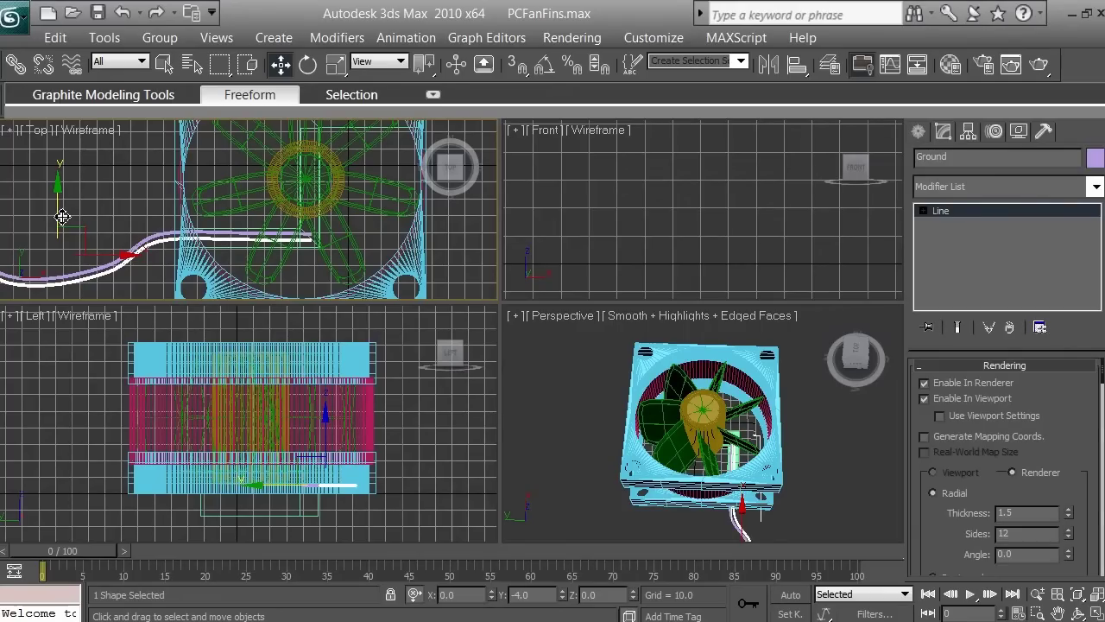
{"action": "left_click_drag", "start_coordinate": [63, 217], "coordinate": [63, 216], "text": "shift"}
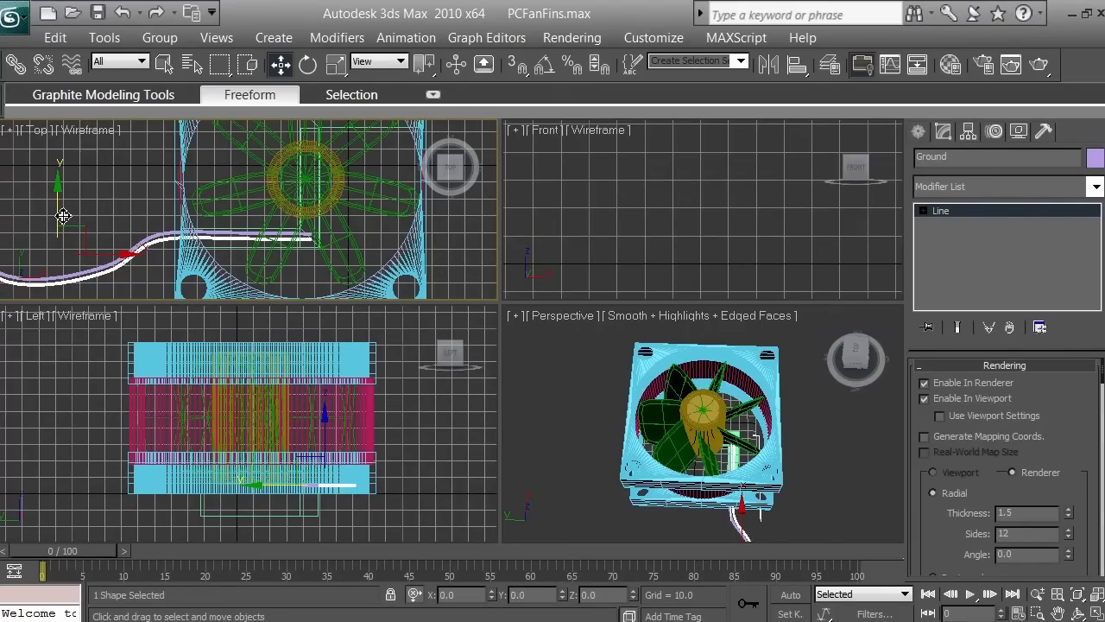
- Rename the original cable line as Ho
{"action": "left_click", "coordinate": [167, 233]}
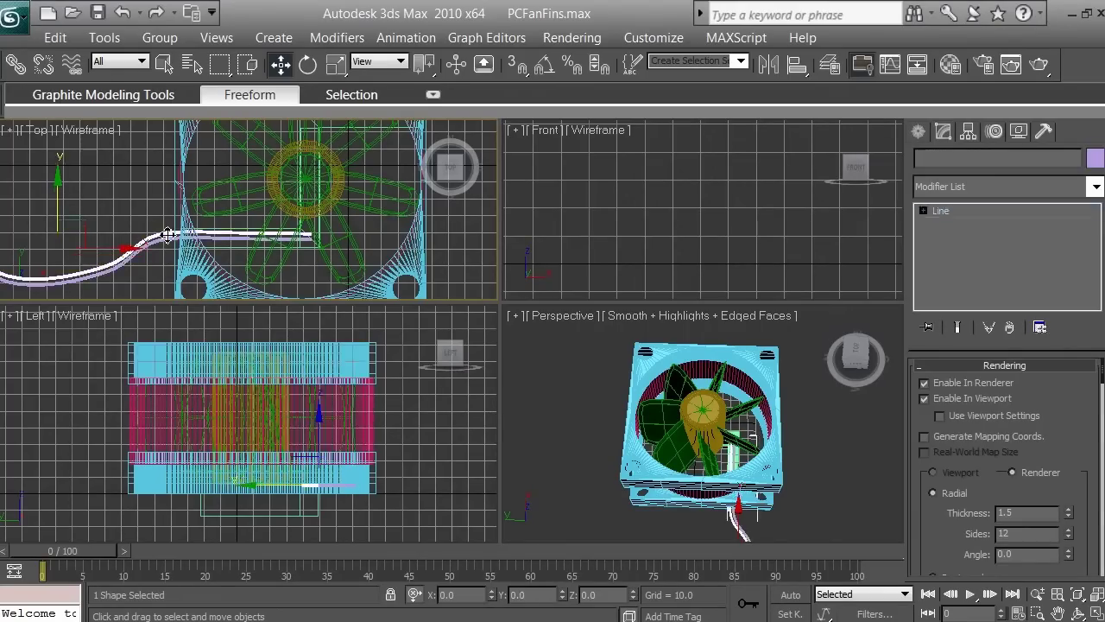
{"action": "left_click", "coordinate": [954, 156]}
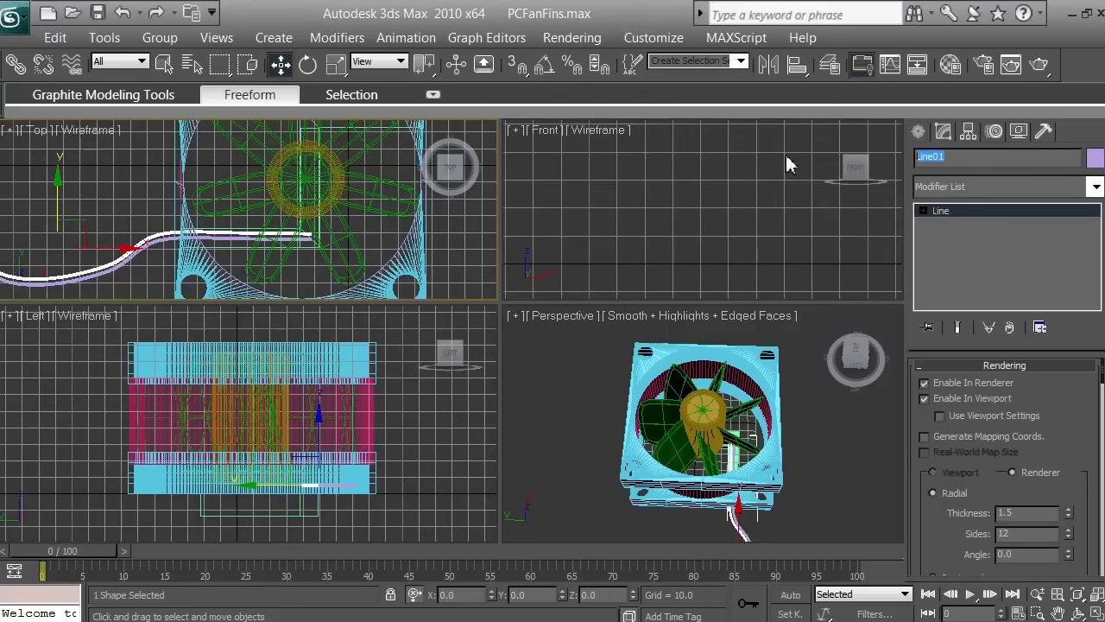
{"action": "type", "text": "Ho"}
- Clone the Ground line as a copy named Yellow and move it slightly in negative Y as the third parallel cable
{"action": "left_click", "coordinate": [157, 248]}
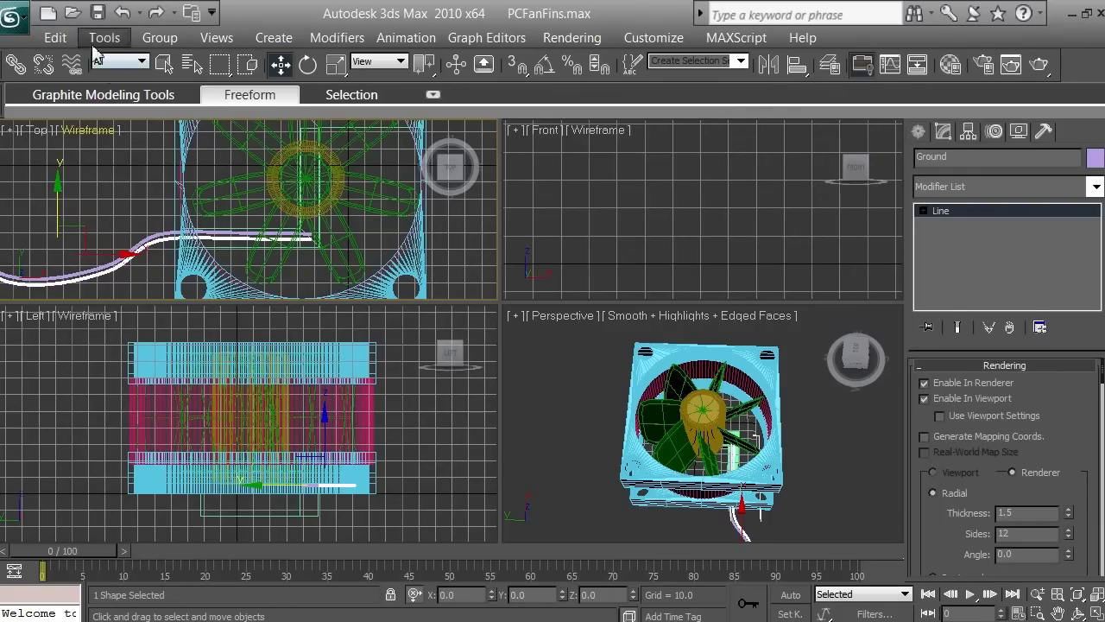
{"action": "left_click", "coordinate": [58, 41]}
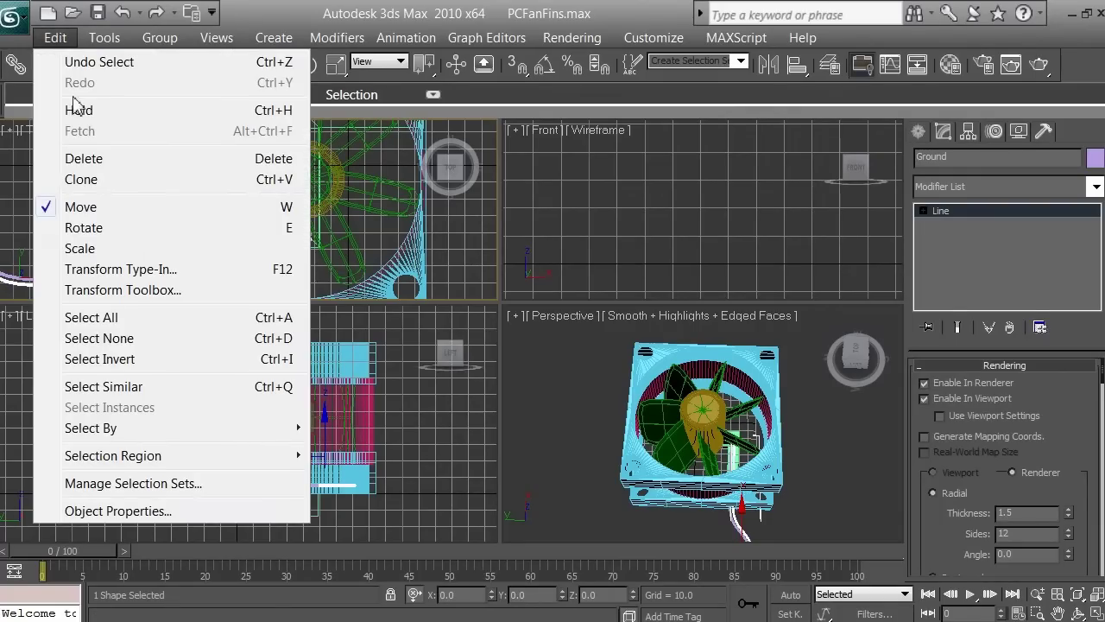
{"action": "left_click", "coordinate": [93, 181]}
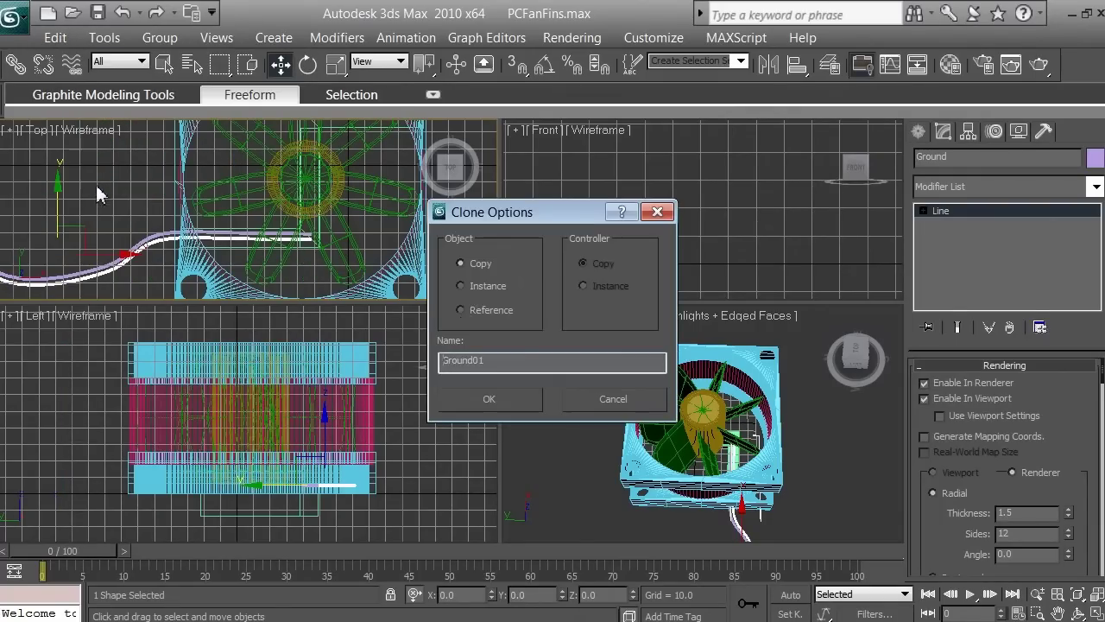
{"action": "double_click", "coordinate": [500, 363]}
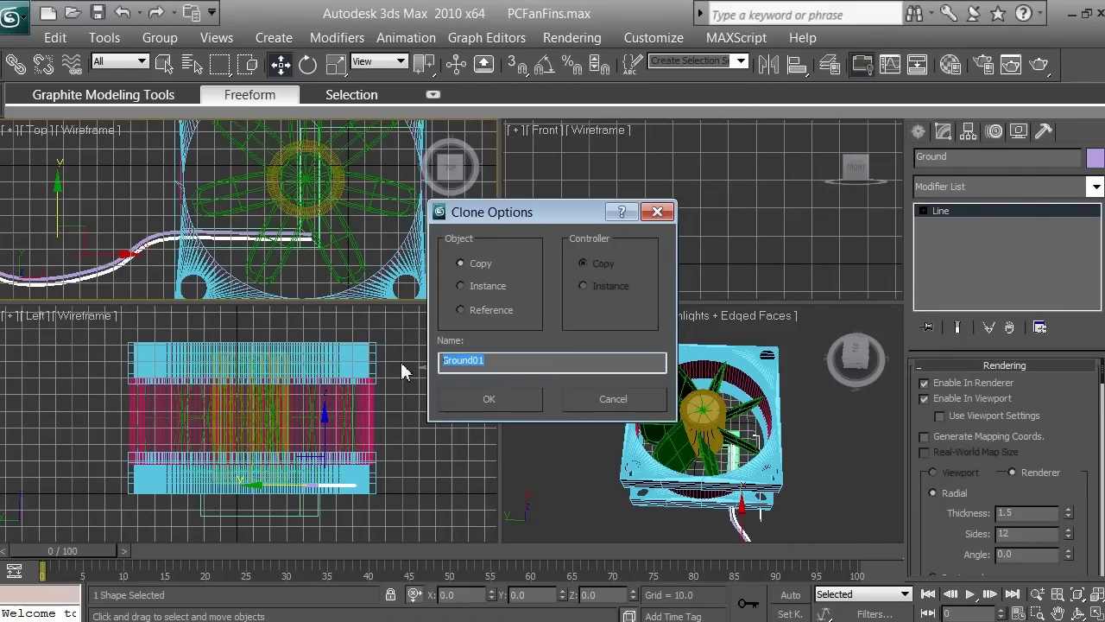
{"action": "type", "text": "Yellow"}
{"action": "left_click", "coordinate": [489, 399]}
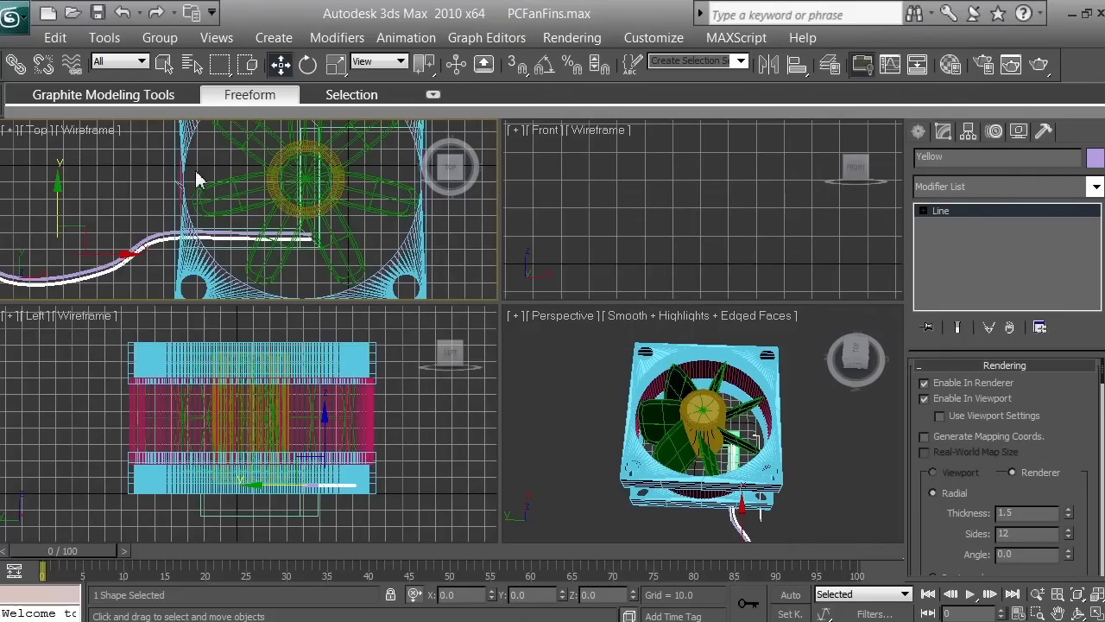
{"action": "left_click_drag", "start_coordinate": [61, 195], "coordinate": [64, 206]}
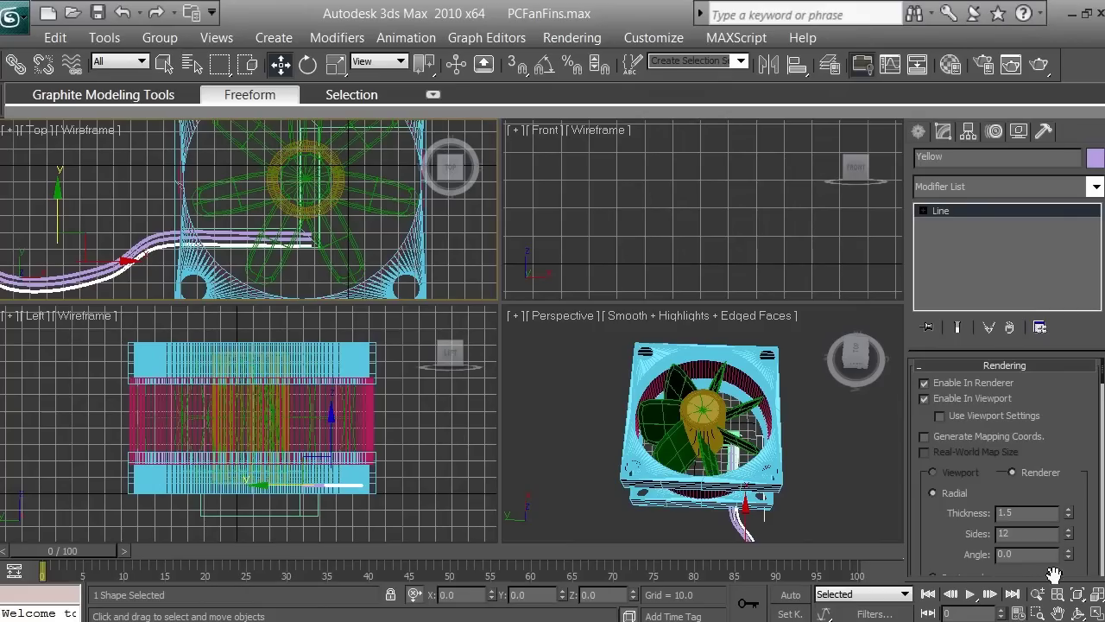
- Examine the three parallel cables in the Perspective view, from the bracket inside the fan frame out to their free ends
{"action": "right_click", "coordinate": [584, 397]}
{"action": "left_click", "coordinate": [1037, 595]}
{"action": "left_click_drag", "start_coordinate": [743, 497], "coordinate": [745, 443]}
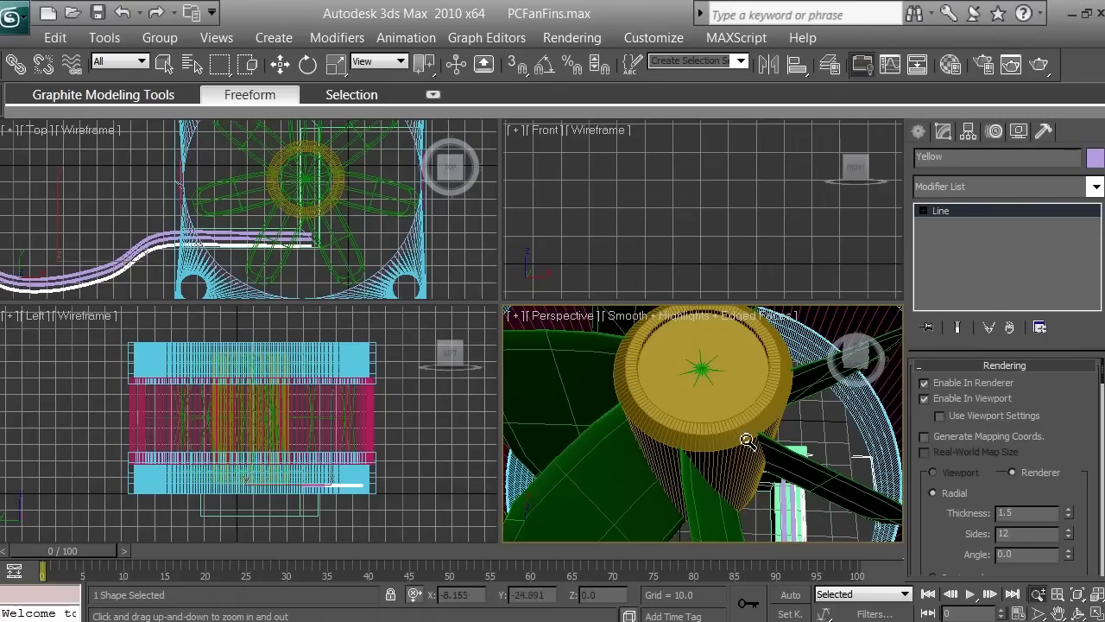
{"action": "left_click", "coordinate": [1058, 613]}
{"action": "left_click_drag", "start_coordinate": [803, 501], "coordinate": [702, 458]}
{"action": "left_click", "coordinate": [1037, 594]}
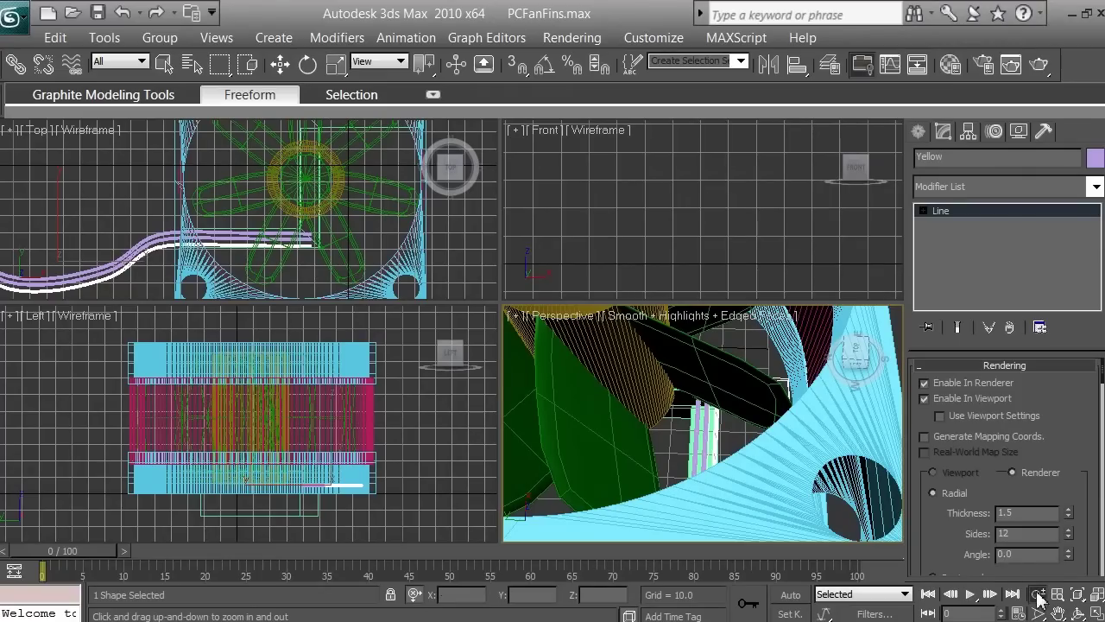
{"action": "left_click_drag", "start_coordinate": [662, 377], "coordinate": [710, 429]}
{"action": "left_click", "coordinate": [1077, 613]}
{"action": "left_click_drag", "start_coordinate": [708, 349], "coordinate": [712, 401]}
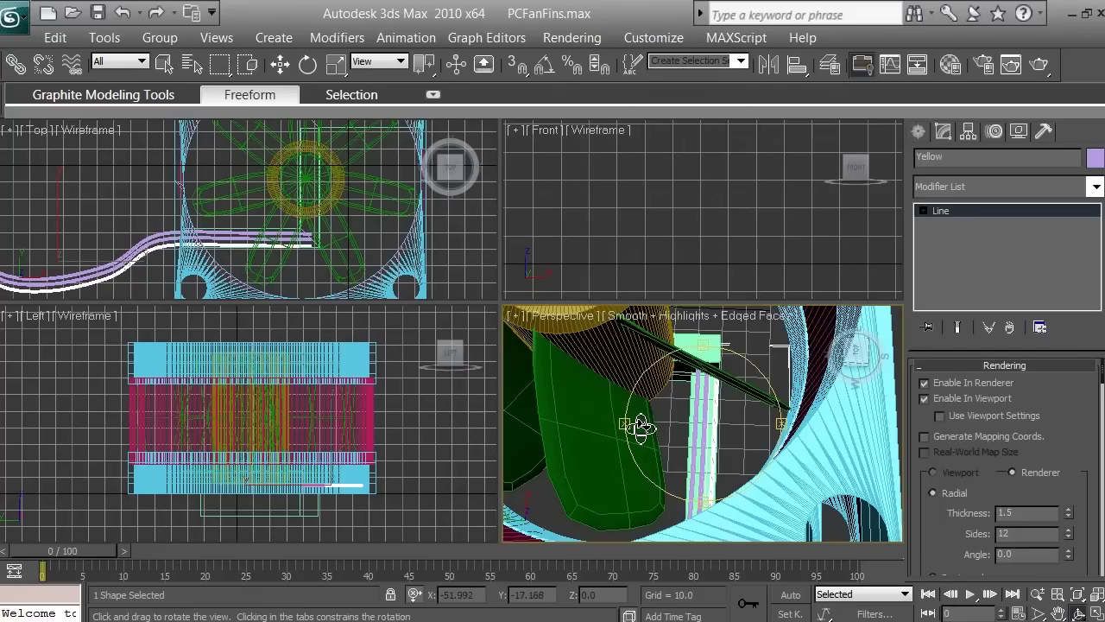
{"action": "left_click_drag", "start_coordinate": [640, 427], "coordinate": [647, 415]}
{"action": "left_click", "coordinate": [1058, 613]}
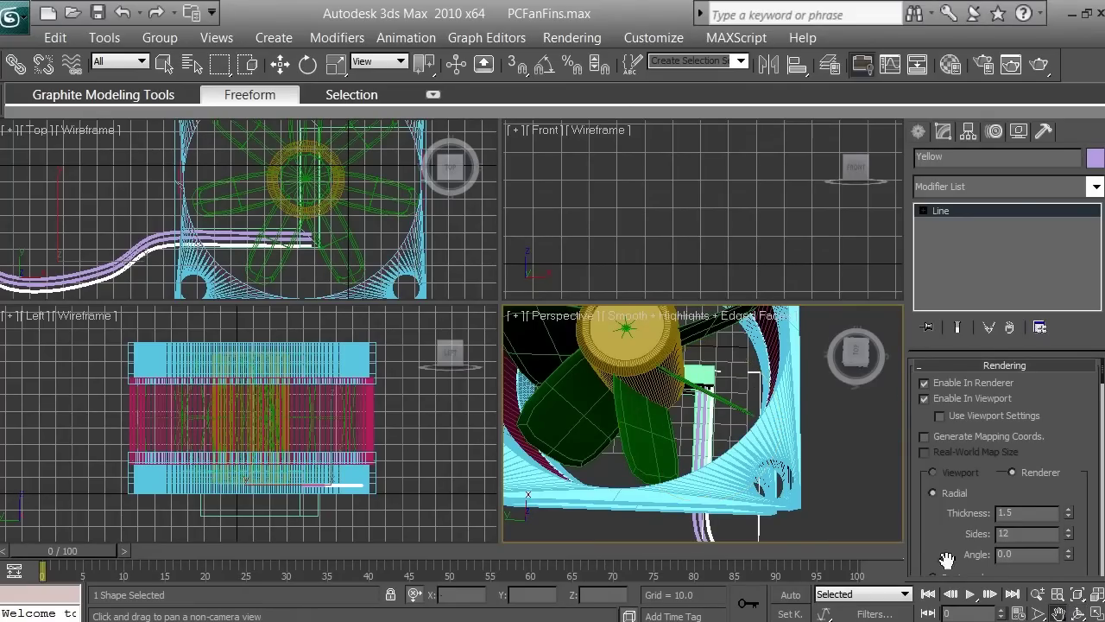
{"action": "left_click_drag", "start_coordinate": [708, 458], "coordinate": [702, 330]}
{"action": "left_click_drag", "start_coordinate": [740, 474], "coordinate": [731, 357]}
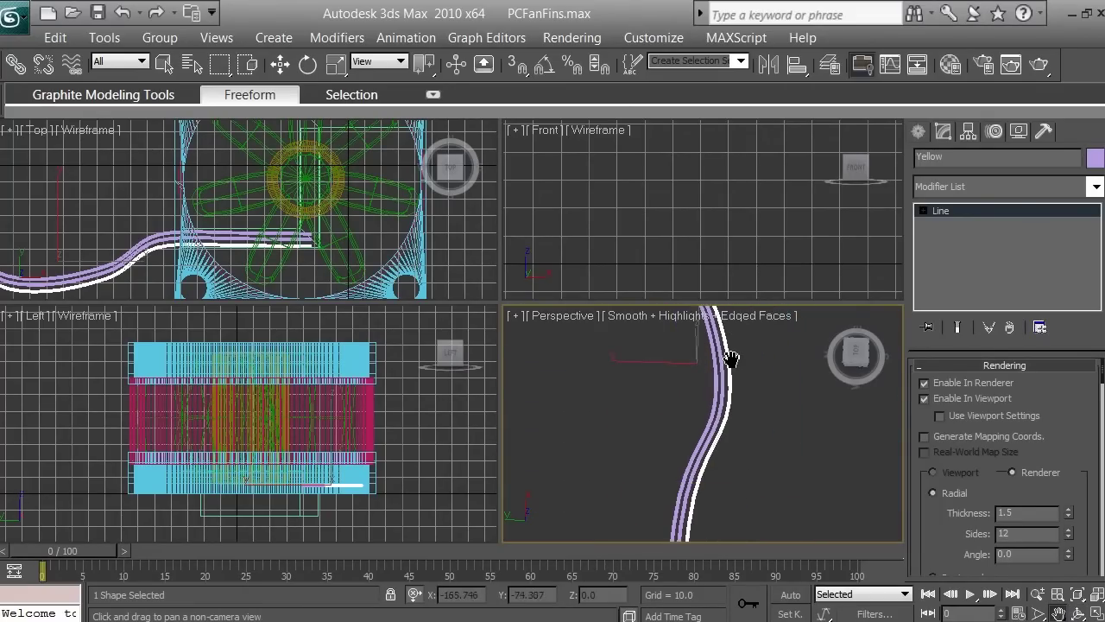
{"action": "mouse_move", "coordinate": [727, 415]}
{"action": "left_mouse_down"}
{"action": "mouse_move", "coordinate": [700, 407]}
{"action": "mouse_move", "coordinate": [708, 422]}
{"action": "left_mouse_up"}
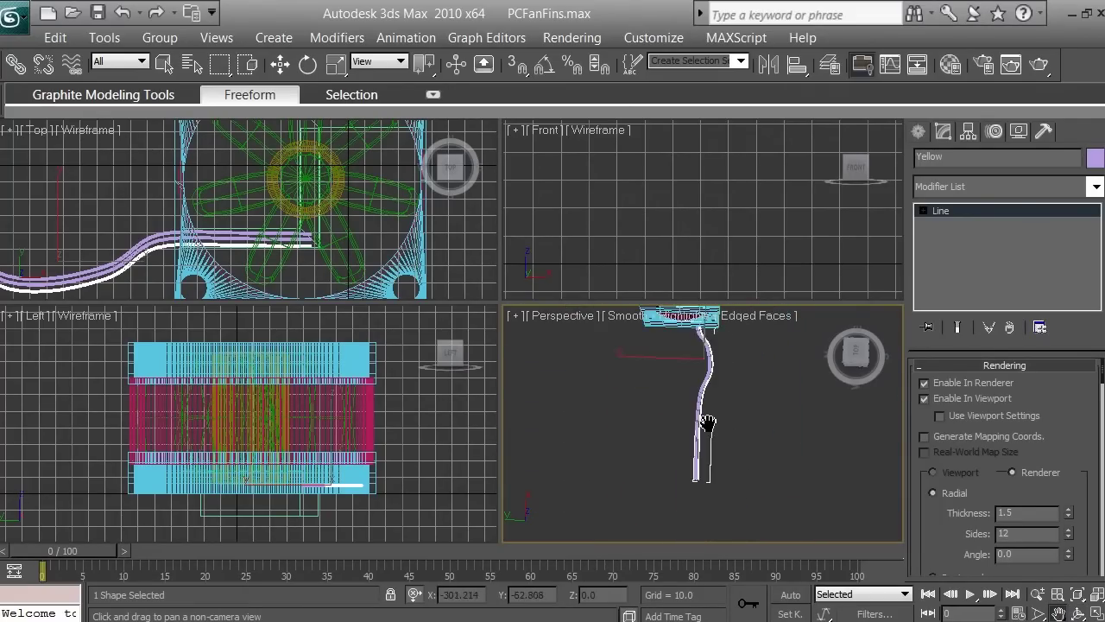
{"action": "scroll", "coordinate": [707, 422], "scroll_direction": "up", "scroll_amount": 2}
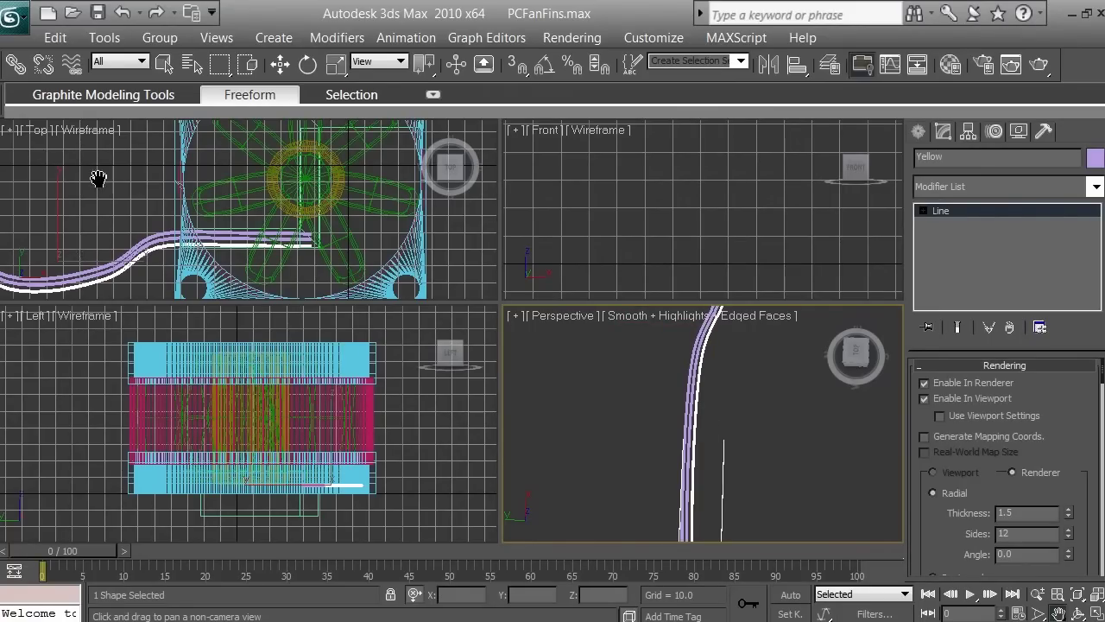
- Create a standard box about 16 long, 25.3 wide and 14.4 high in the Top view, overlapping the cables' free ends
{"action": "right_click", "coordinate": [128, 199]}
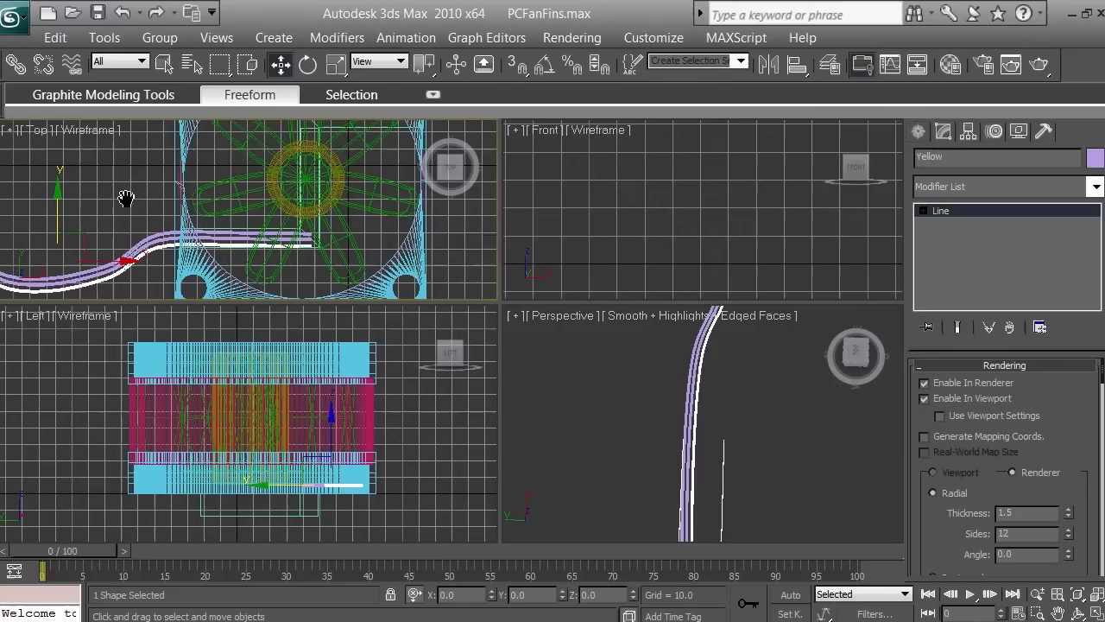
{"action": "left_click", "coordinate": [1058, 613]}
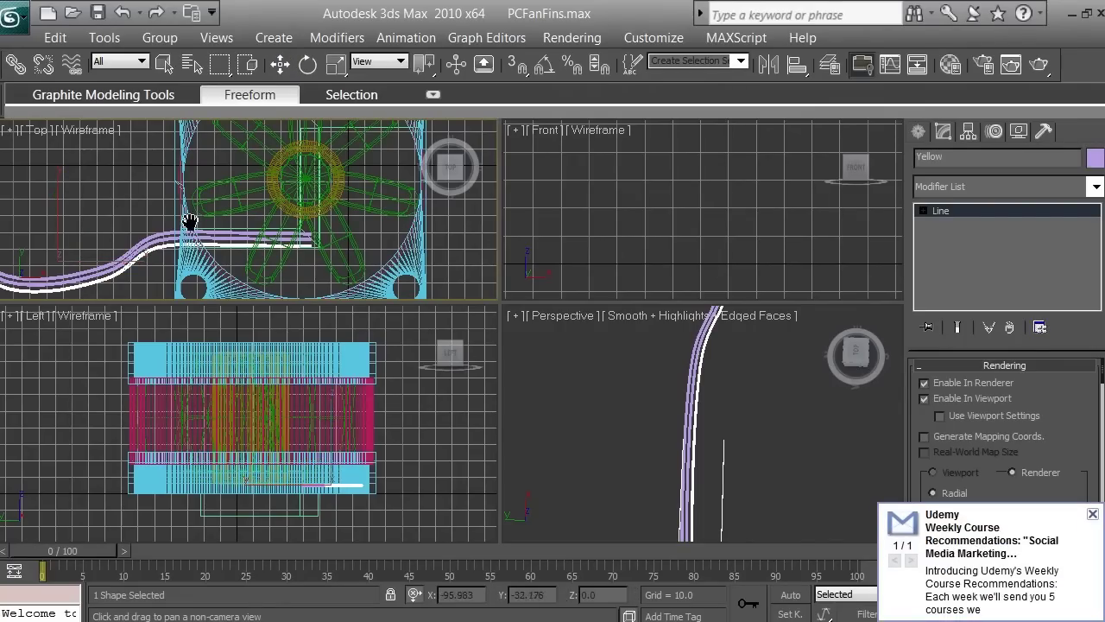
{"action": "left_click_drag", "start_coordinate": [161, 207], "coordinate": [266, 178]}
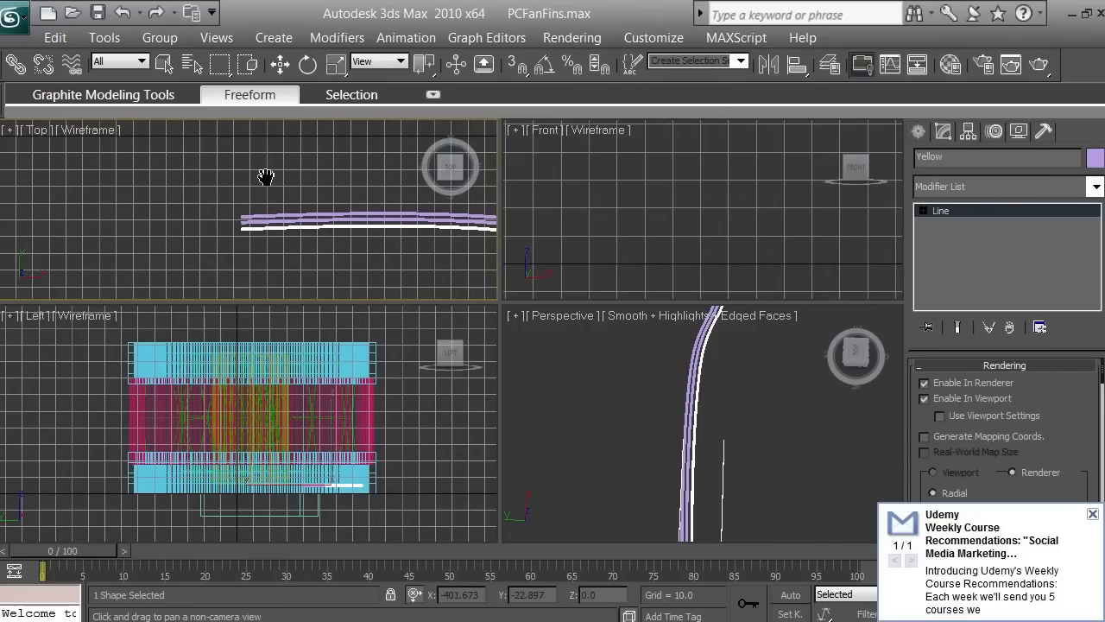
{"action": "left_click", "coordinate": [920, 133]}
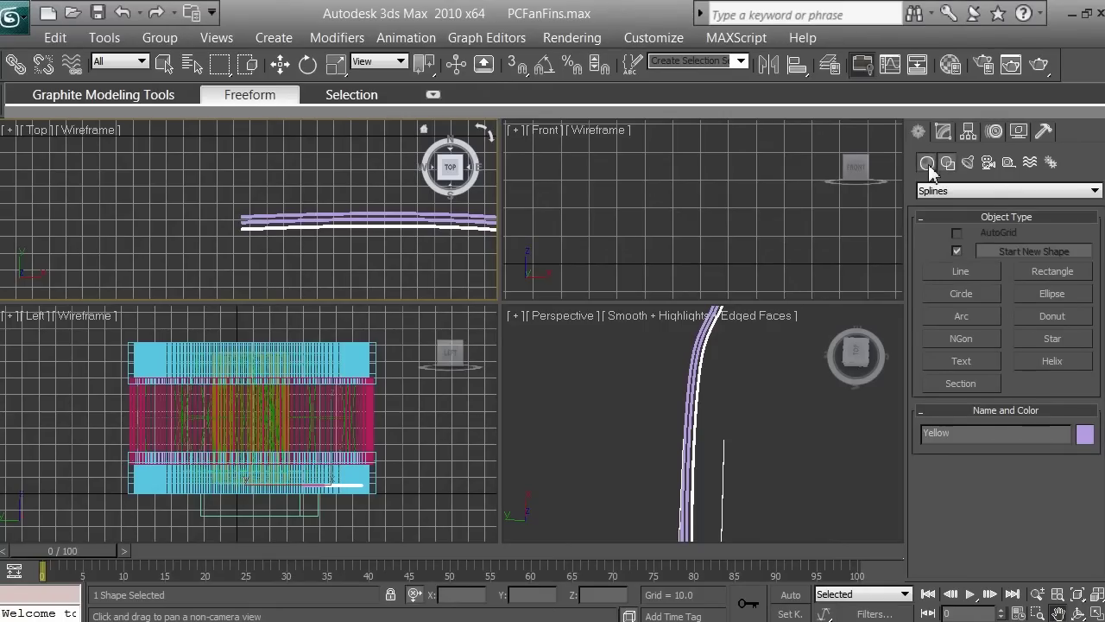
{"action": "left_click", "coordinate": [926, 163]}
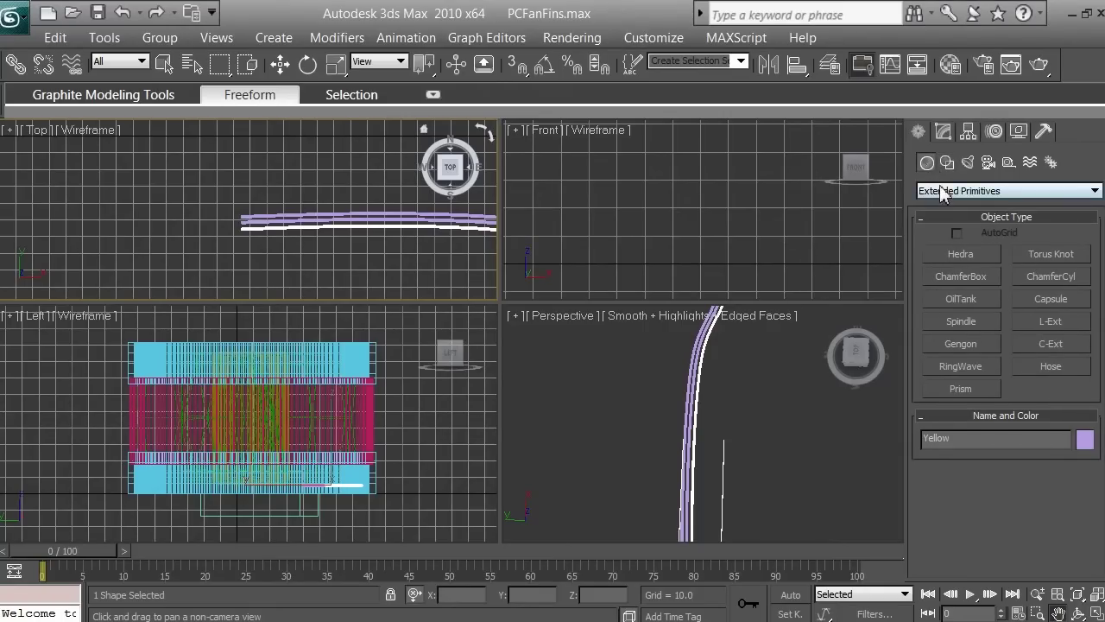
{"action": "left_click", "coordinate": [941, 191]}
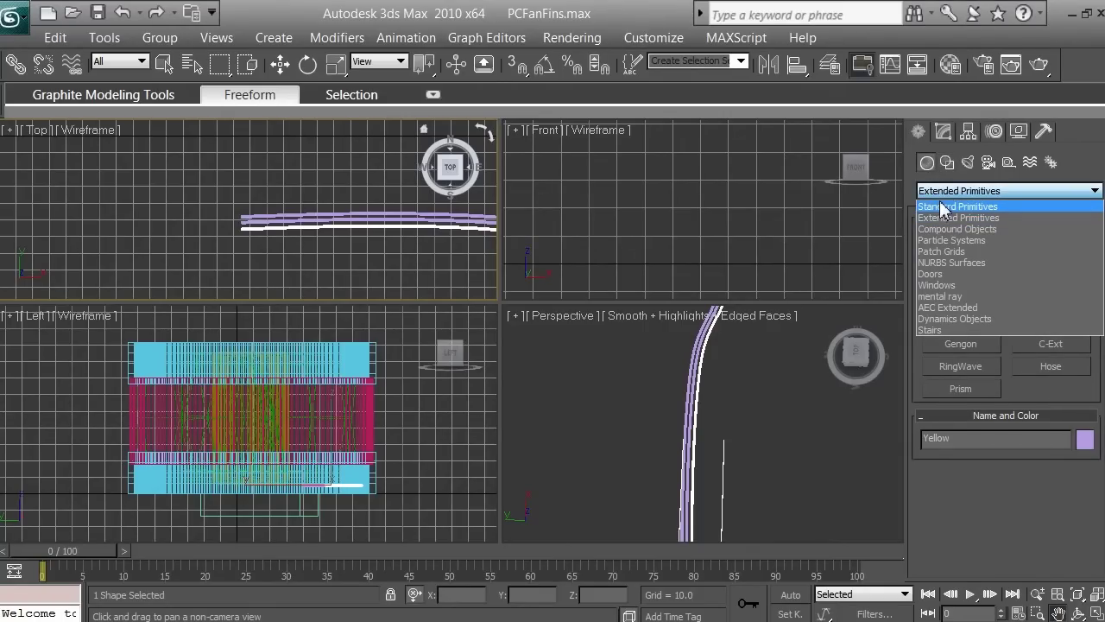
{"action": "left_click", "coordinate": [941, 207]}
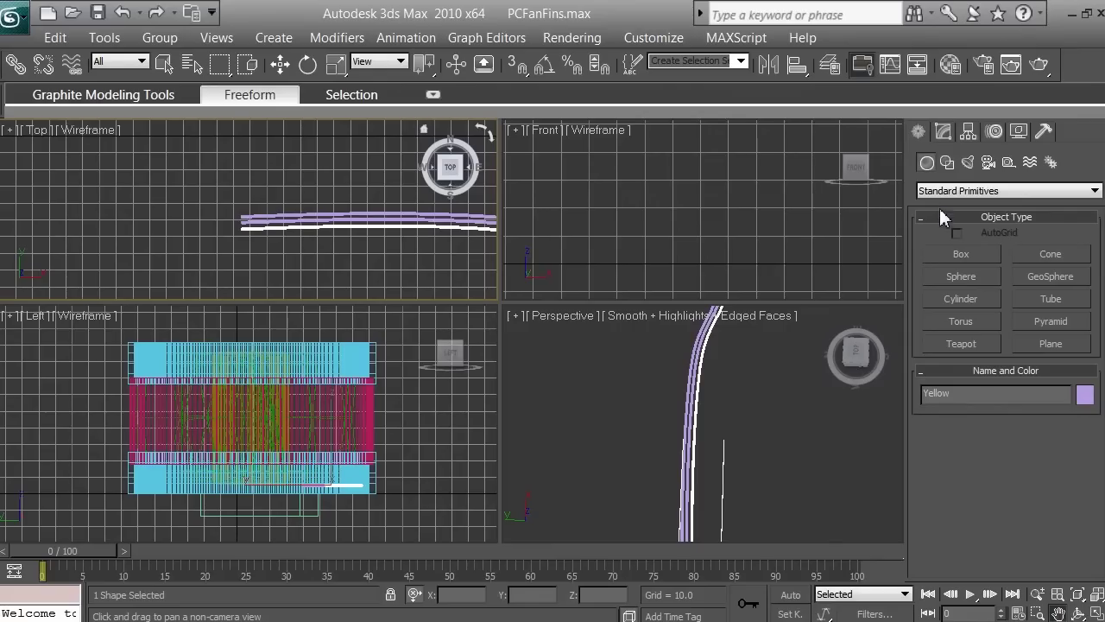
{"action": "left_click", "coordinate": [956, 257]}
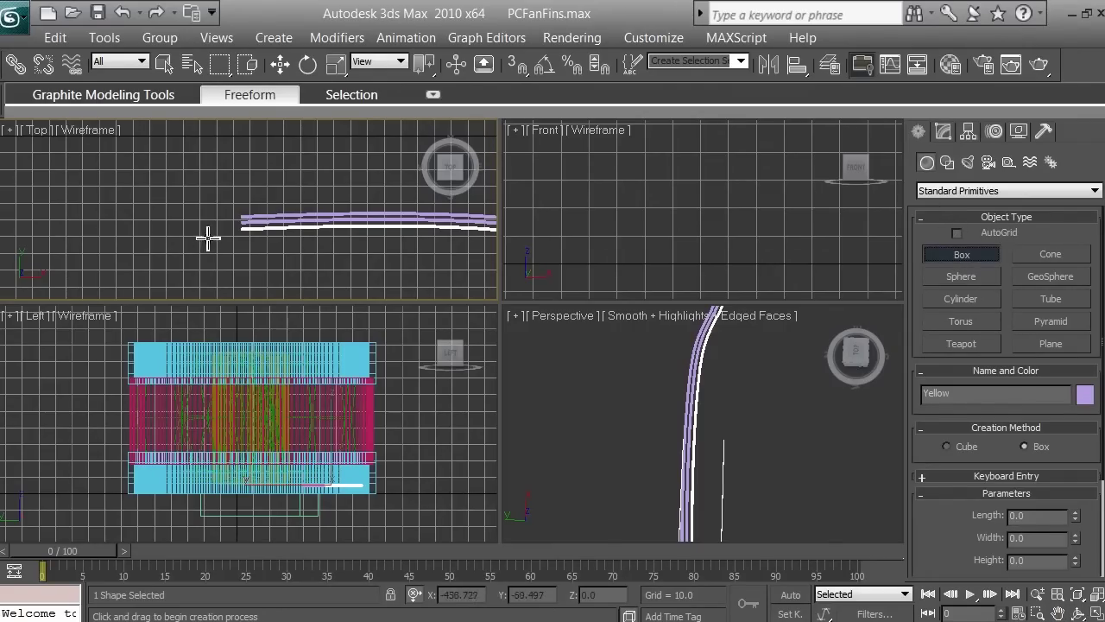
{"action": "left_click_drag", "start_coordinate": [207, 237], "coordinate": [250, 212]}
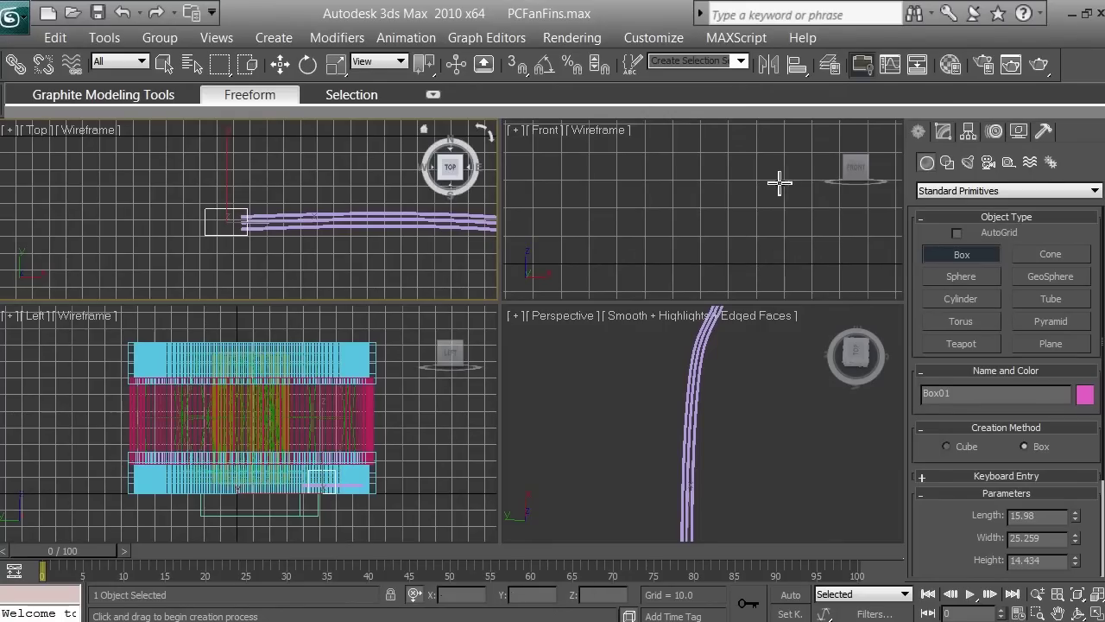
- Convert the box at the cable ends to an Editable Poly
{"action": "left_click", "coordinate": [945, 132]}
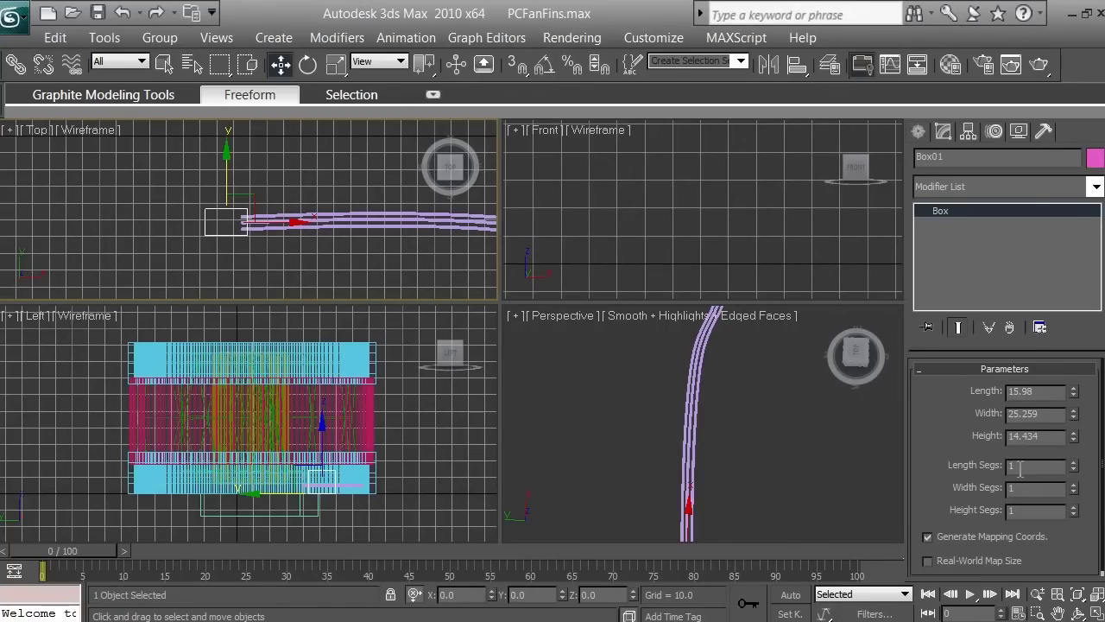
{"action": "right_click", "coordinate": [954, 210]}
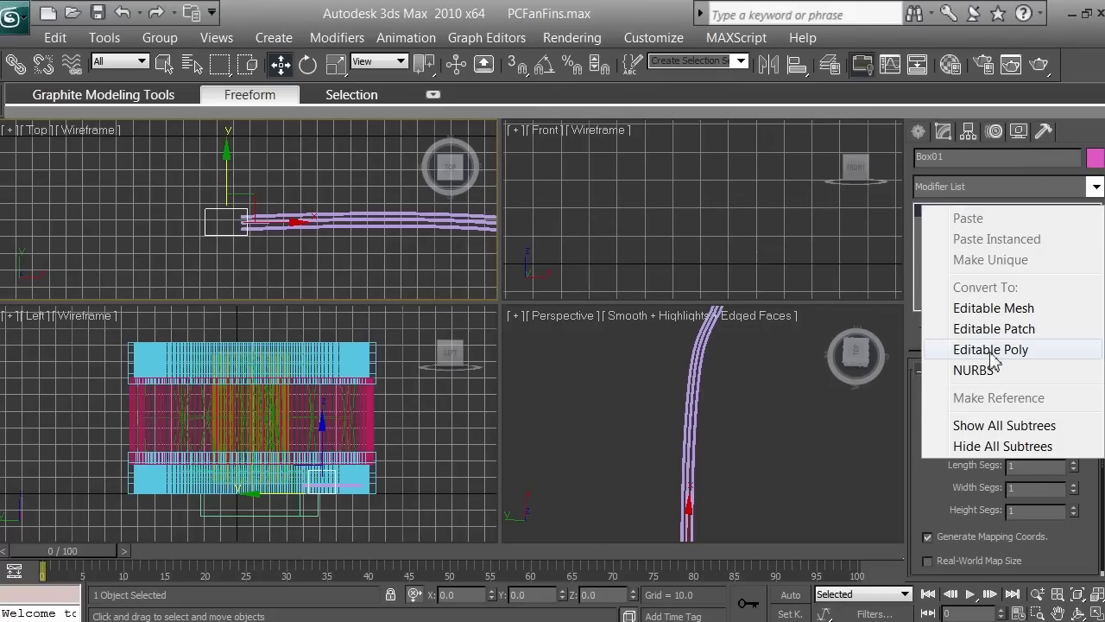
{"action": "left_click", "coordinate": [990, 353]}
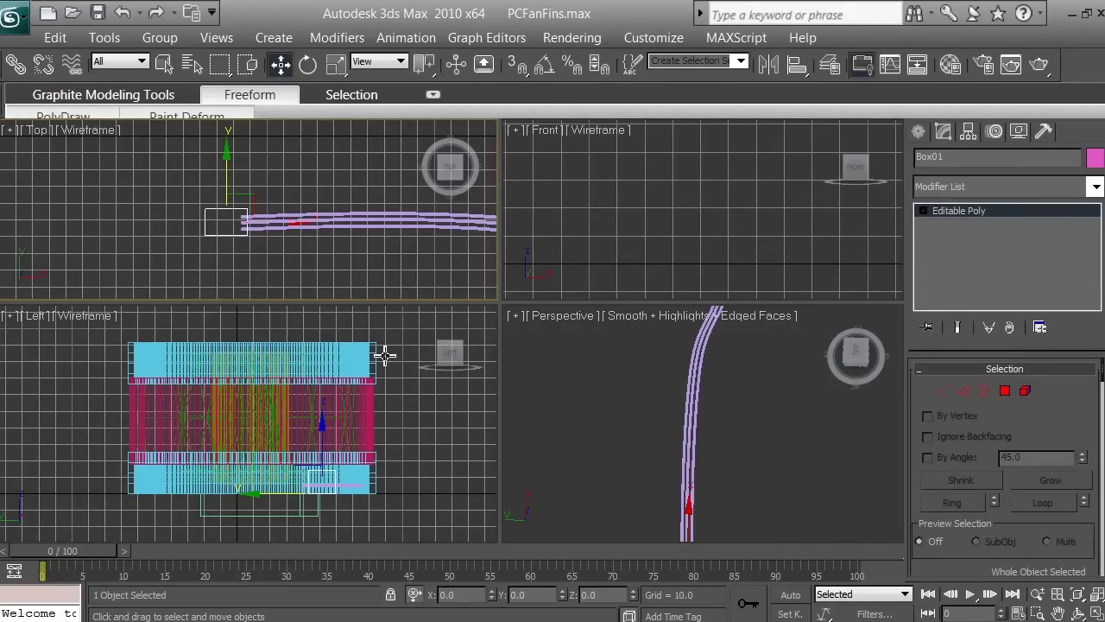
- Select the two opposite edges running along the box's width at Edge level in the Top view
{"action": "left_click", "coordinate": [1037, 594]}
{"action": "left_click_drag", "start_coordinate": [241, 242], "coordinate": [267, 136]}
{"action": "left_click", "coordinate": [1057, 612]}
{"action": "left_click_drag", "start_coordinate": [155, 279], "coordinate": [176, 231]}
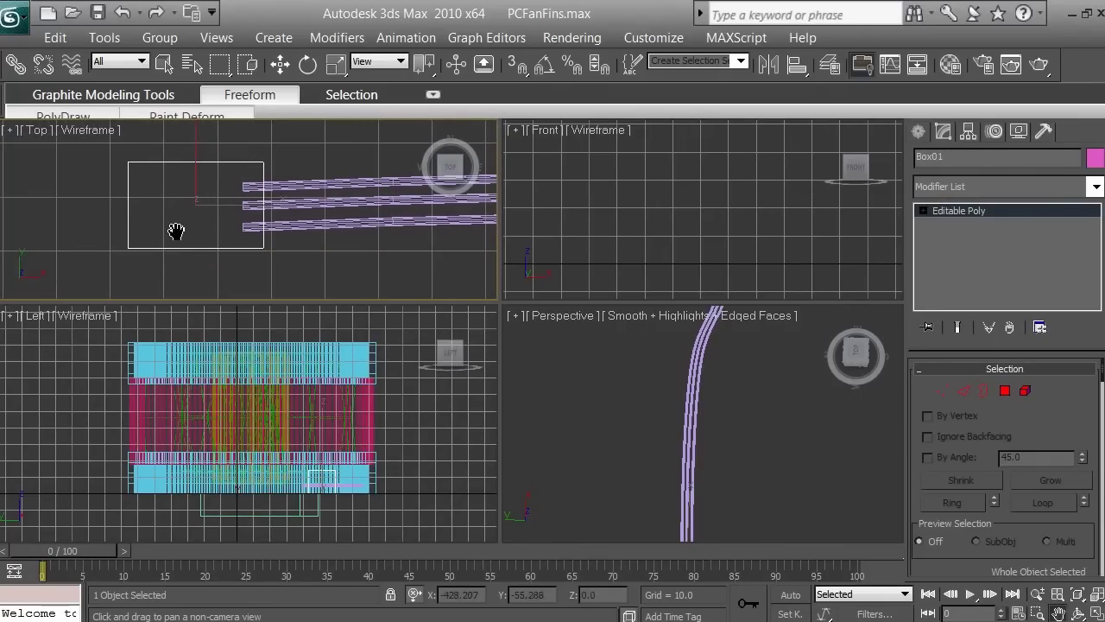
{"action": "left_click", "coordinate": [969, 394]}
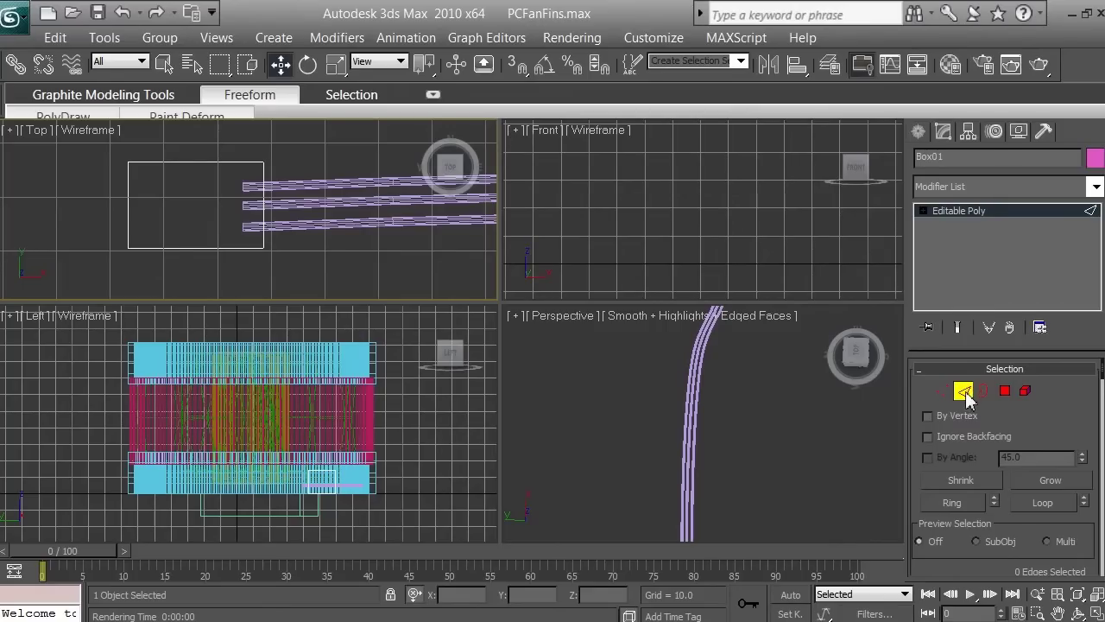
{"action": "left_click", "coordinate": [209, 163]}
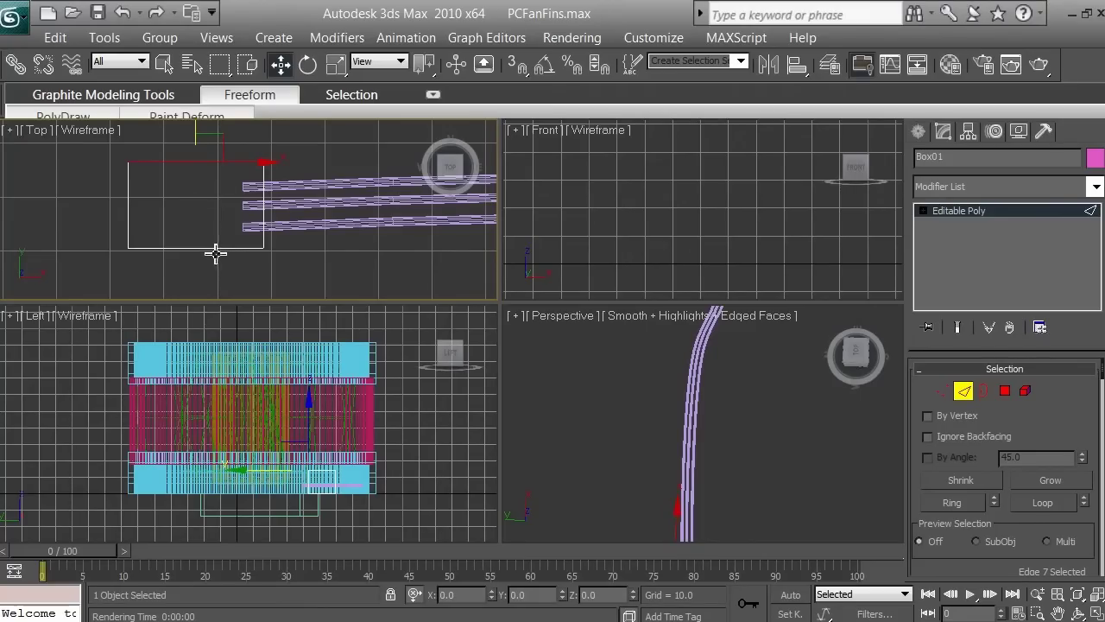
{"action": "key", "text": "ctrl+s"}
{"action": "left_click", "coordinate": [212, 248], "text": "ctrl"}
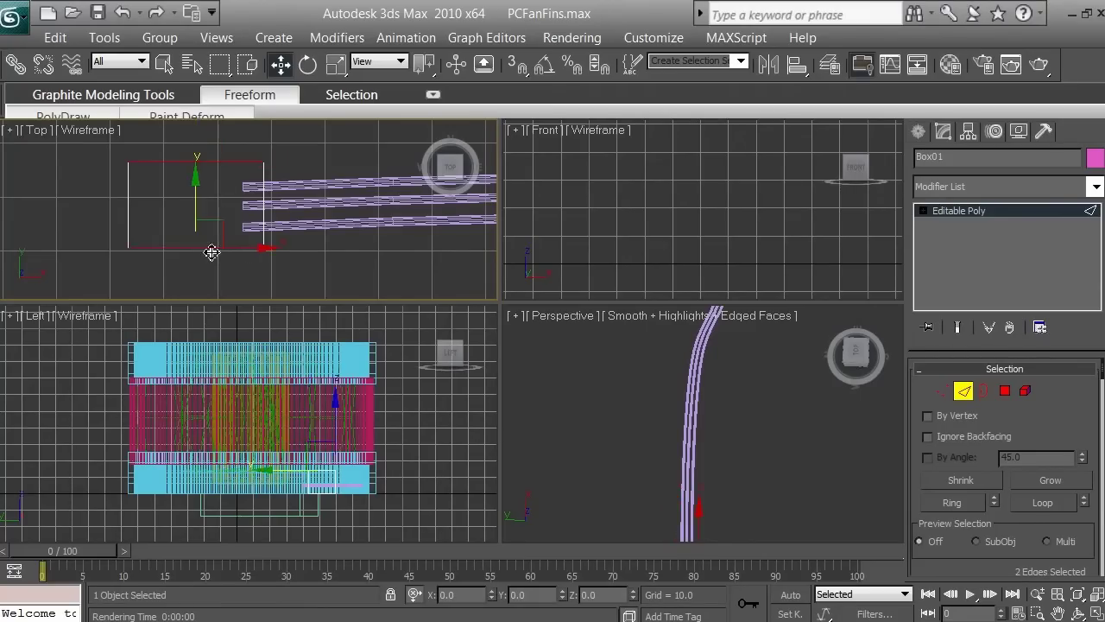